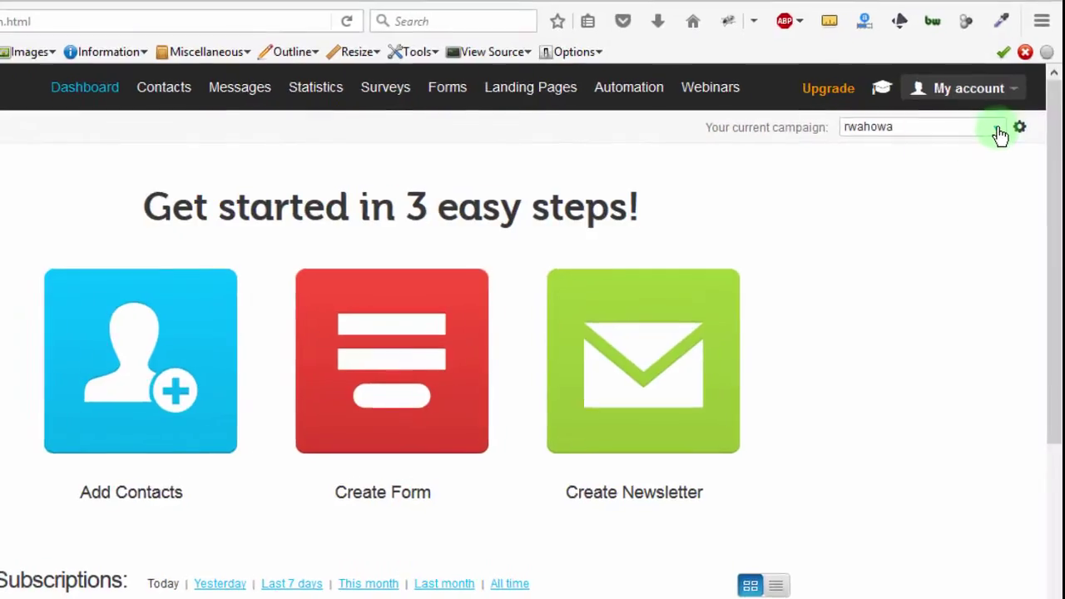
Choose Create campaign from the campaign dropdown next to 'Your current campaign'
click(998, 133)
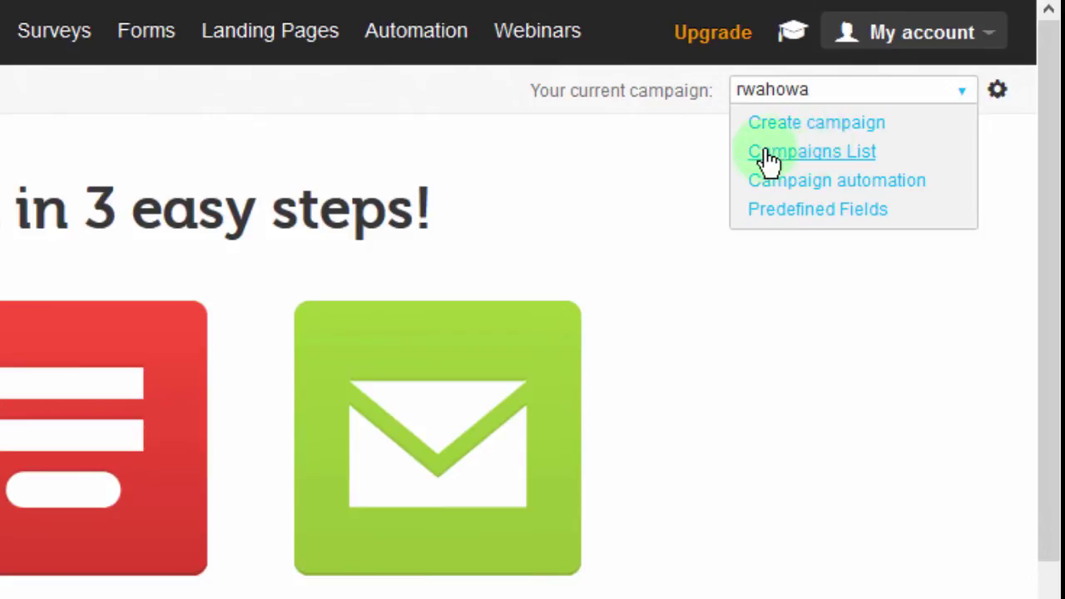
click(800, 125)
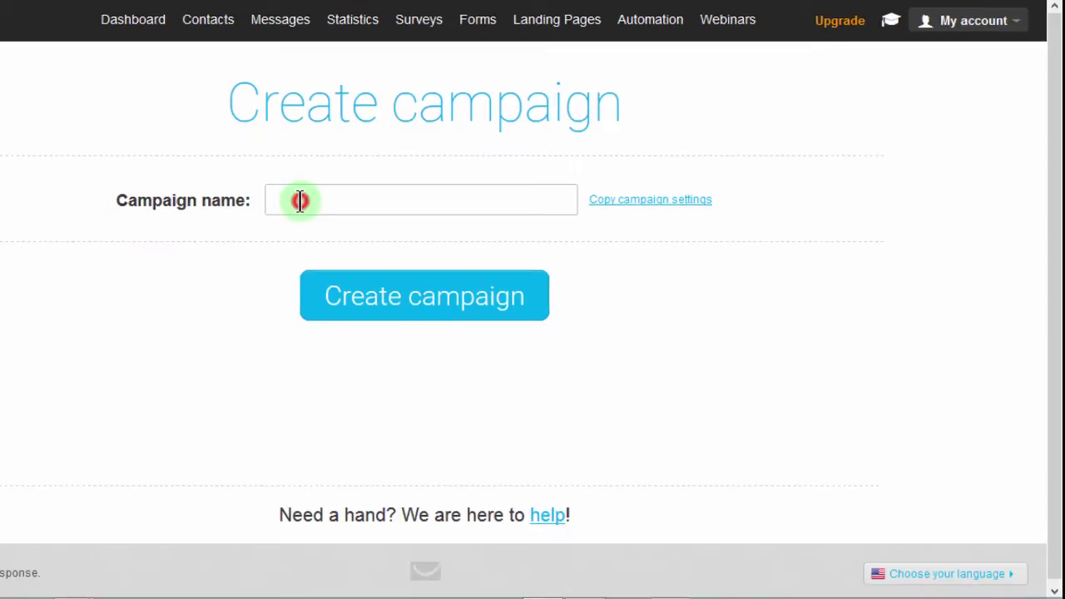
Create the campaign 'newstudents', retyping the rejected 'NewStudents' in lowercase
click(299, 200)
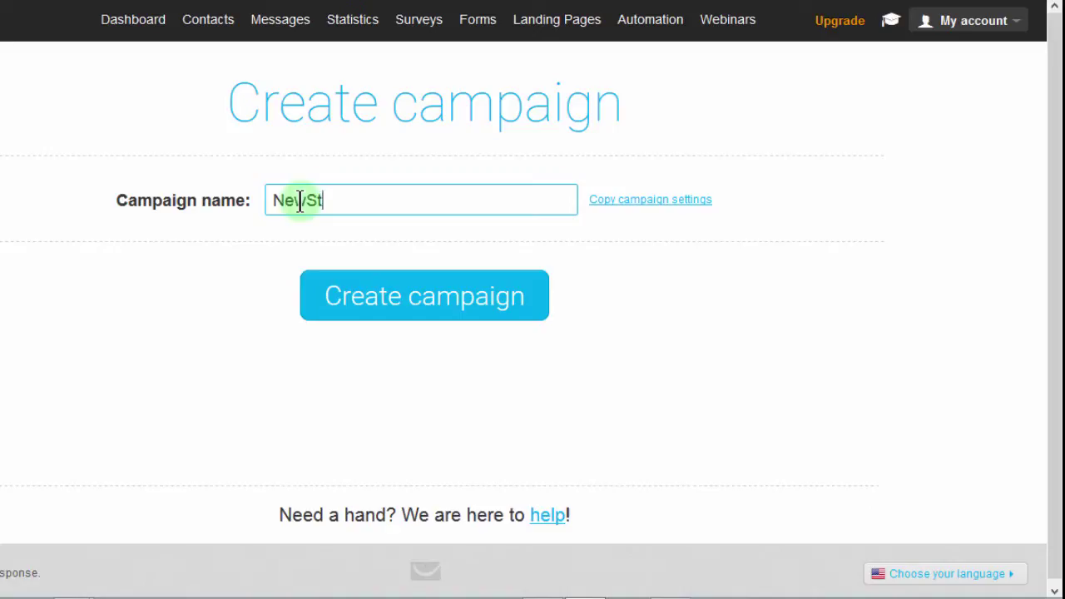
text(NewStudents)
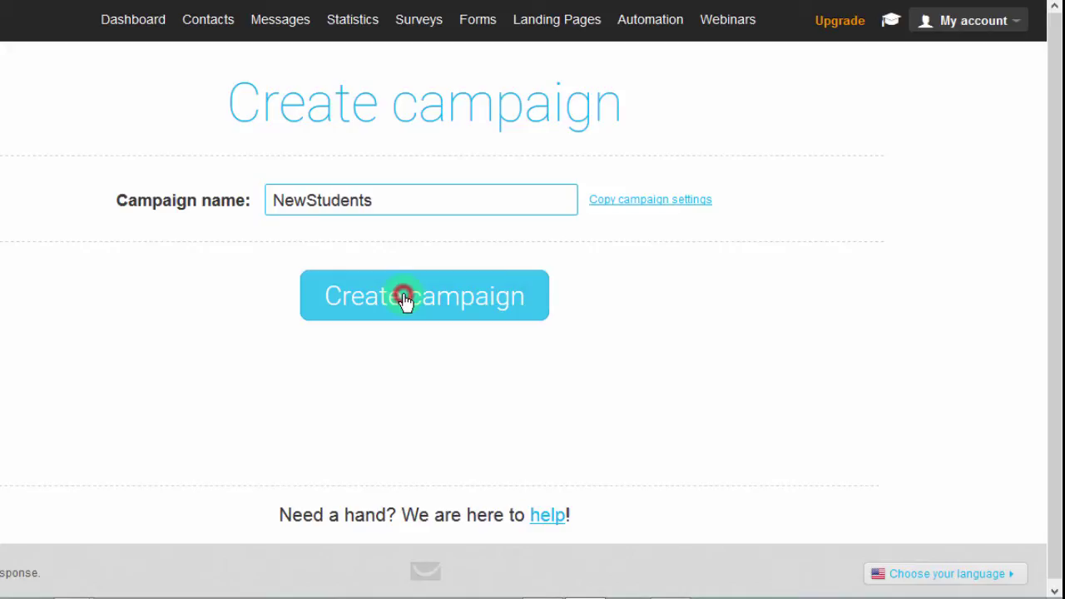
click(405, 300)
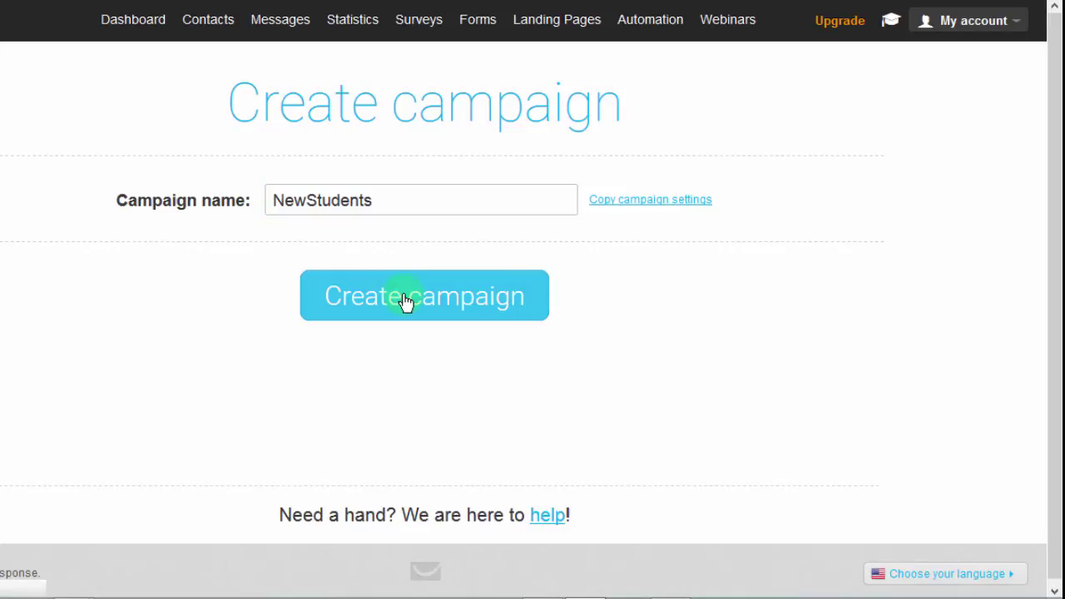
click(308, 190)
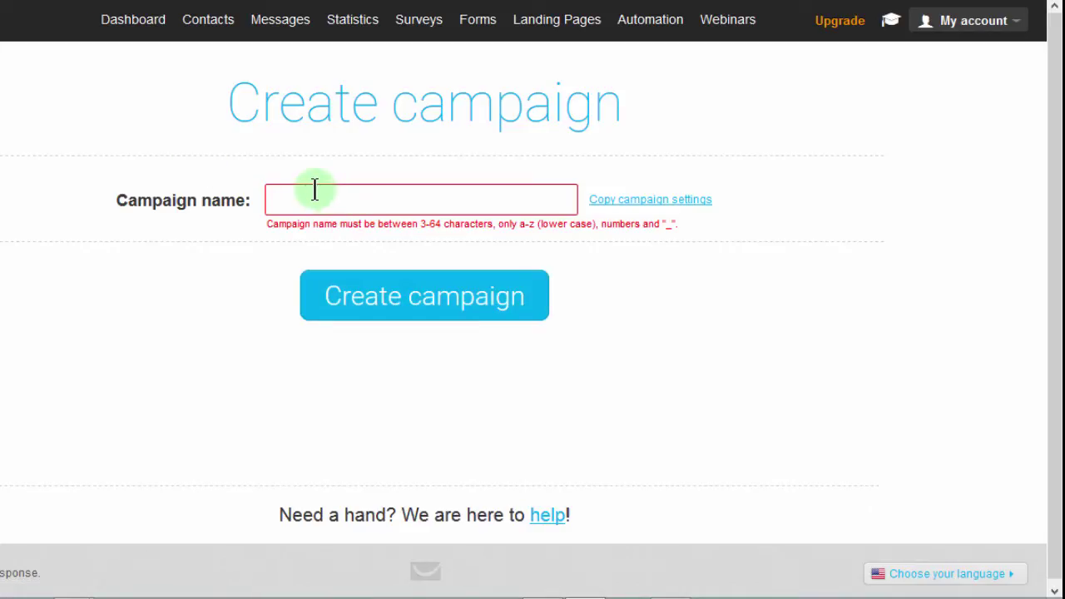
text(newstudents)
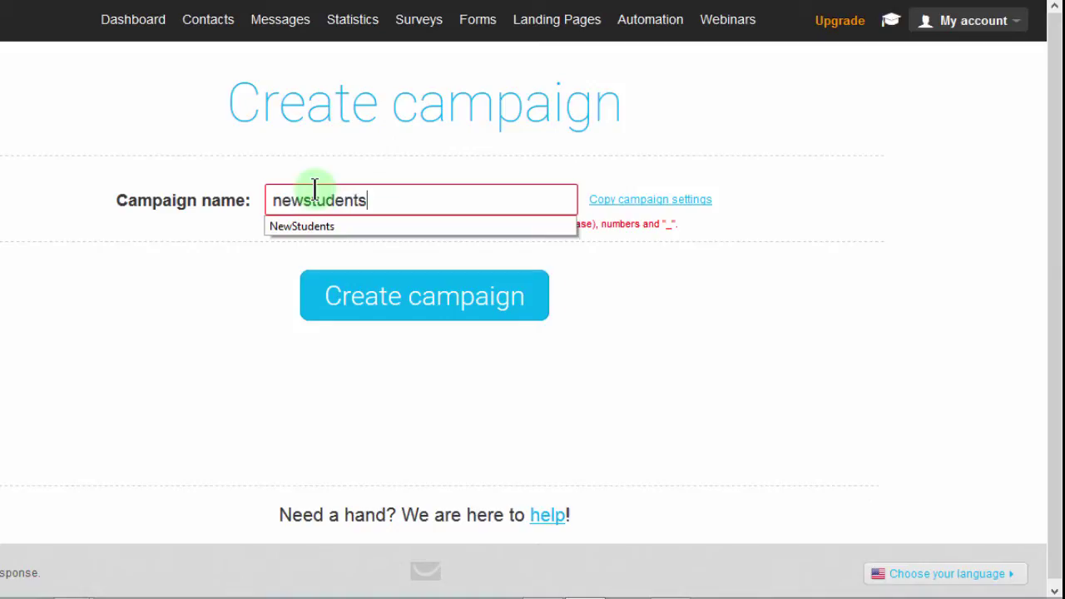
click(559, 223)
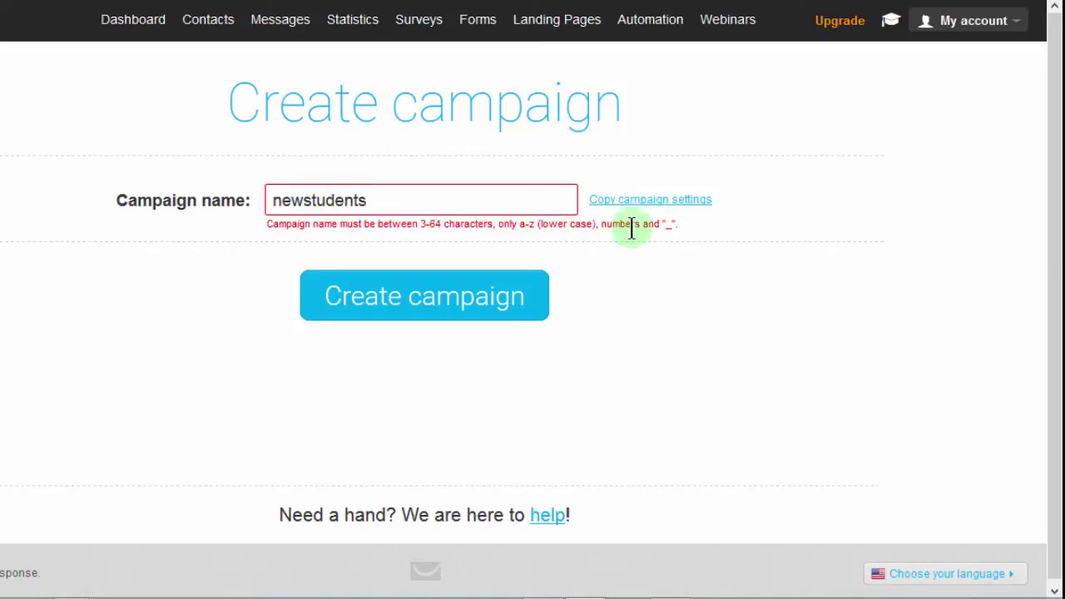
click(413, 298)
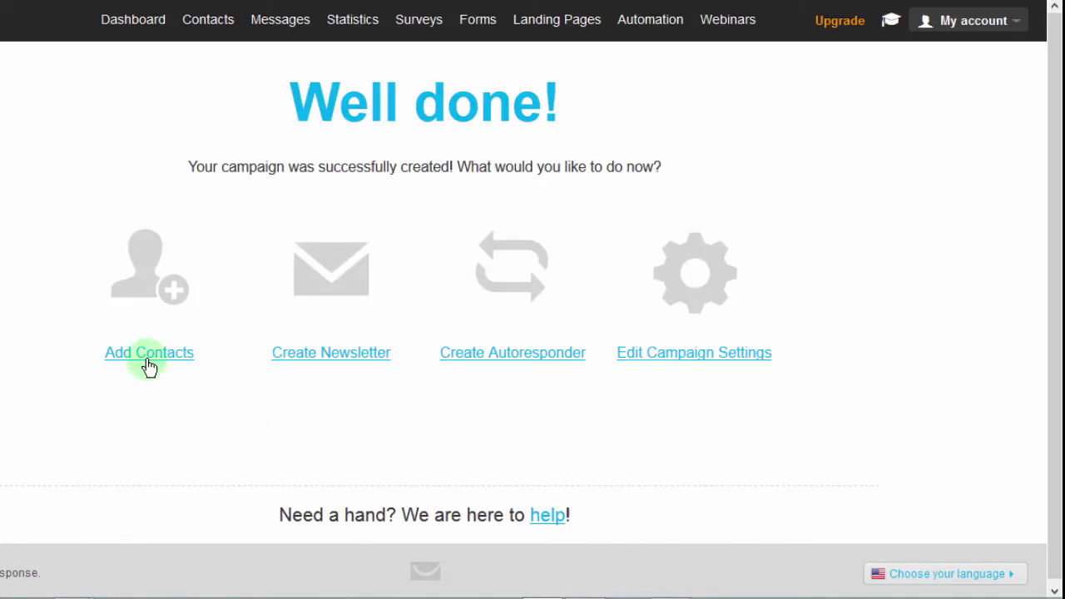
Choose Import Contacts from the Contacts menu in the top navigation
mouse_move(213, 26)
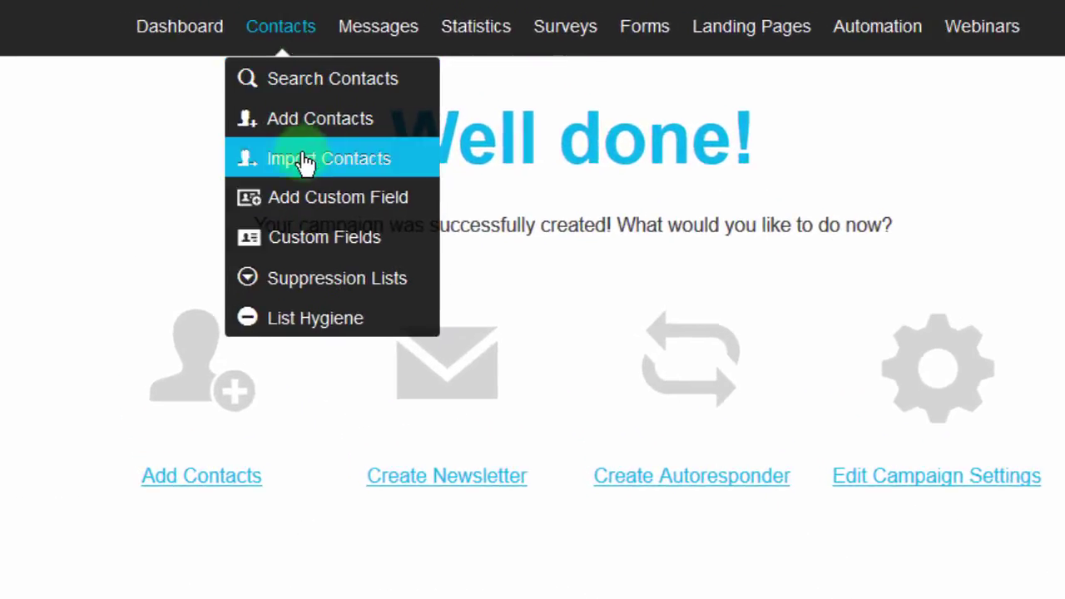
click(306, 163)
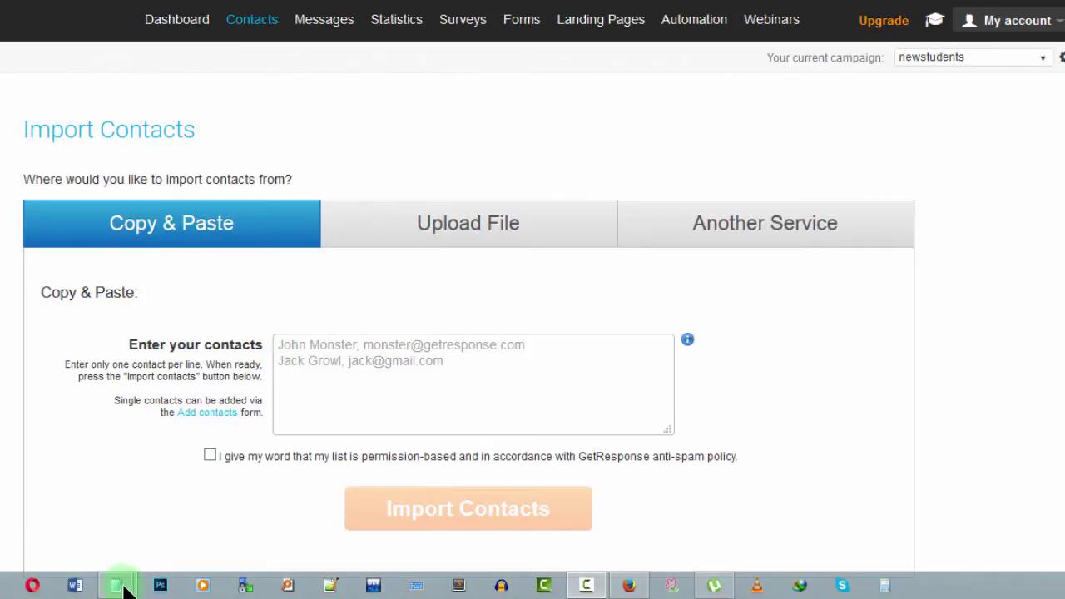
Bring email import.txt to the front in Notepad and copy all its contact text
click(118, 584)
click(185, 489)
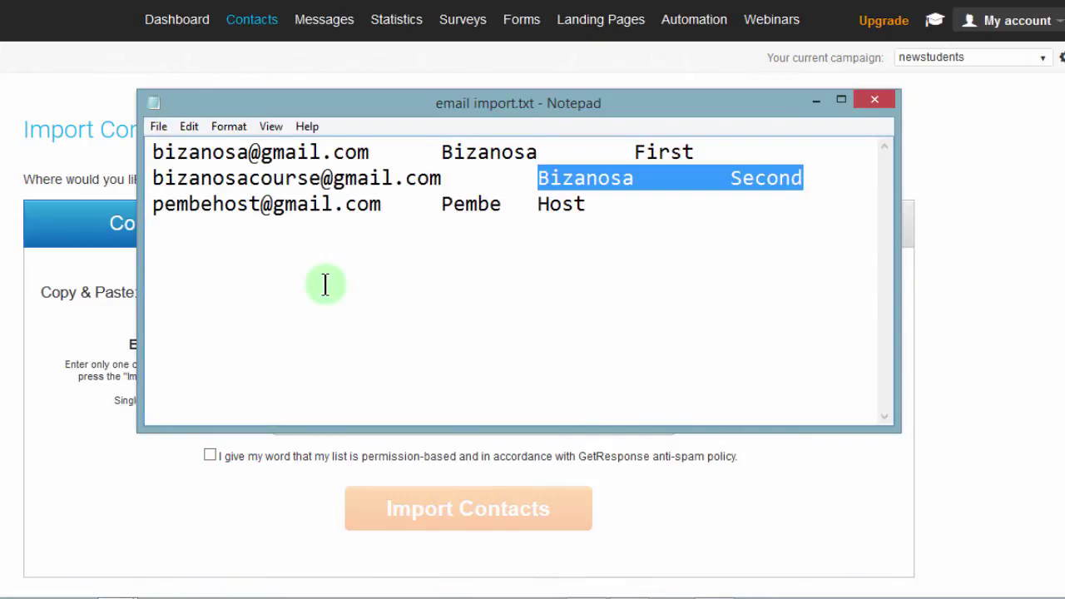
click(244, 218)
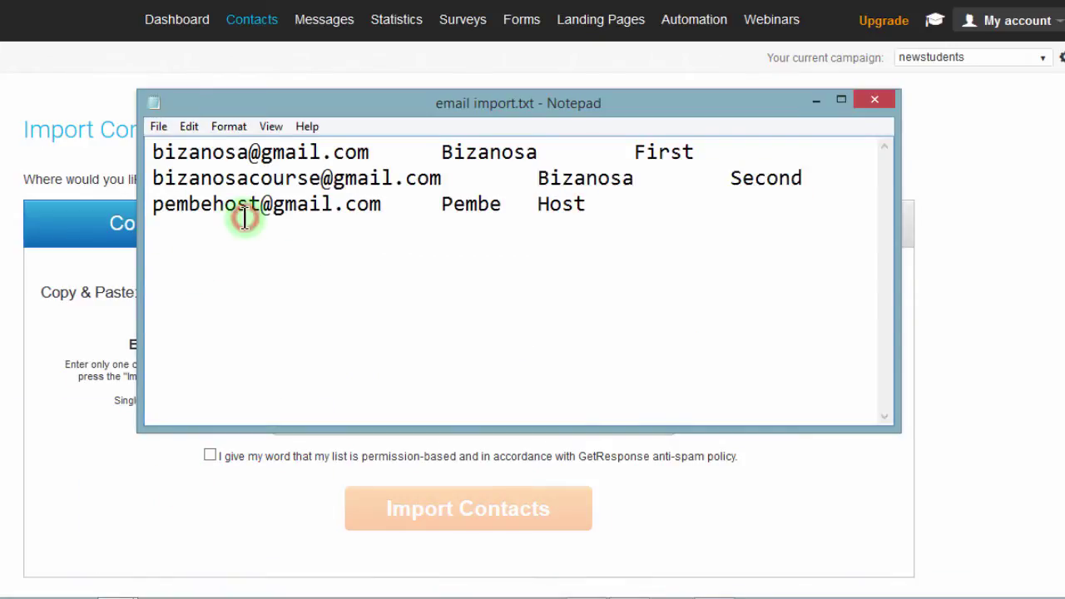
key(ctrl+a)
key(alt+Tab)
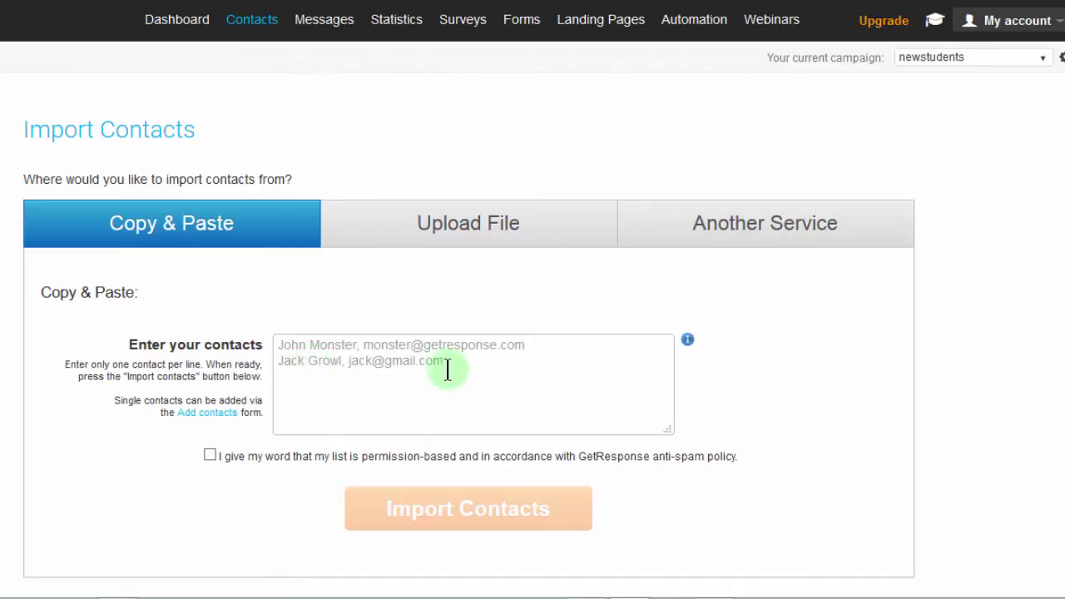
click(294, 350)
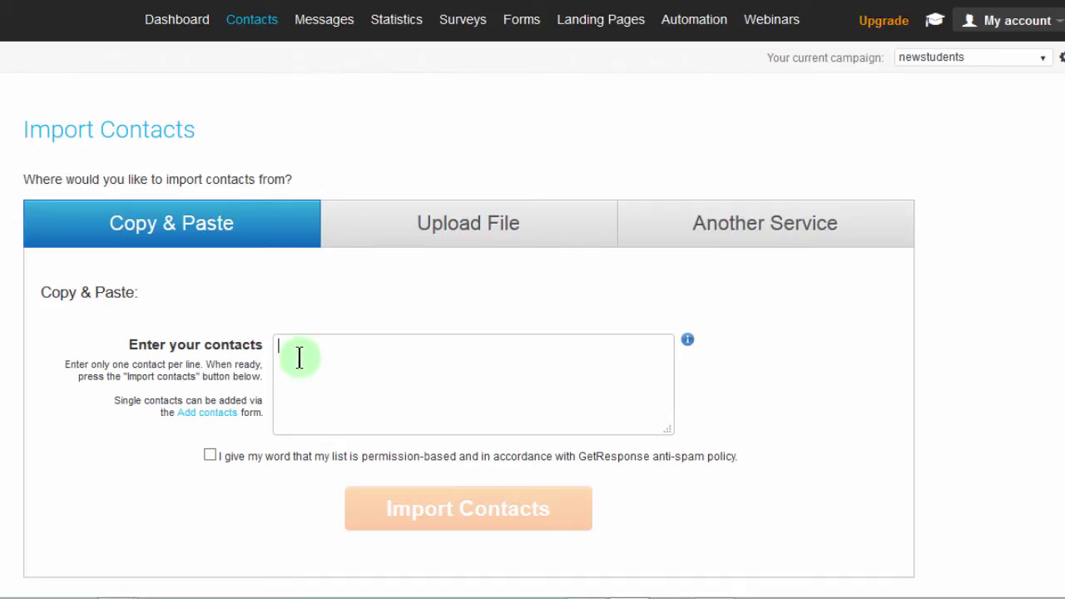
click(297, 298)
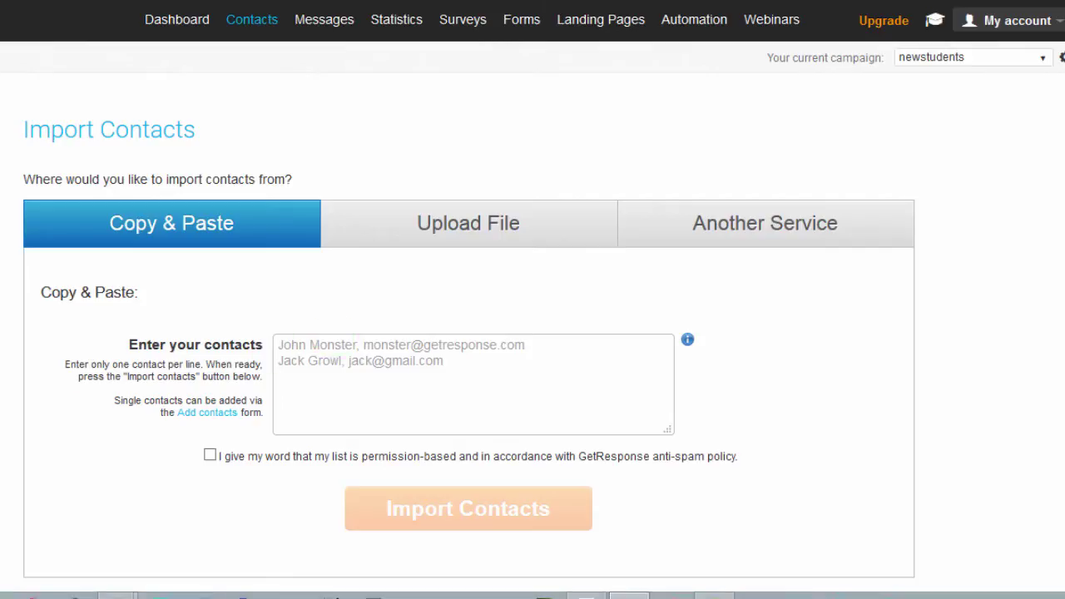
Make the first contact line comma-separated: a comma after the e-mail, gaps removed
mouse_move(116, 585)
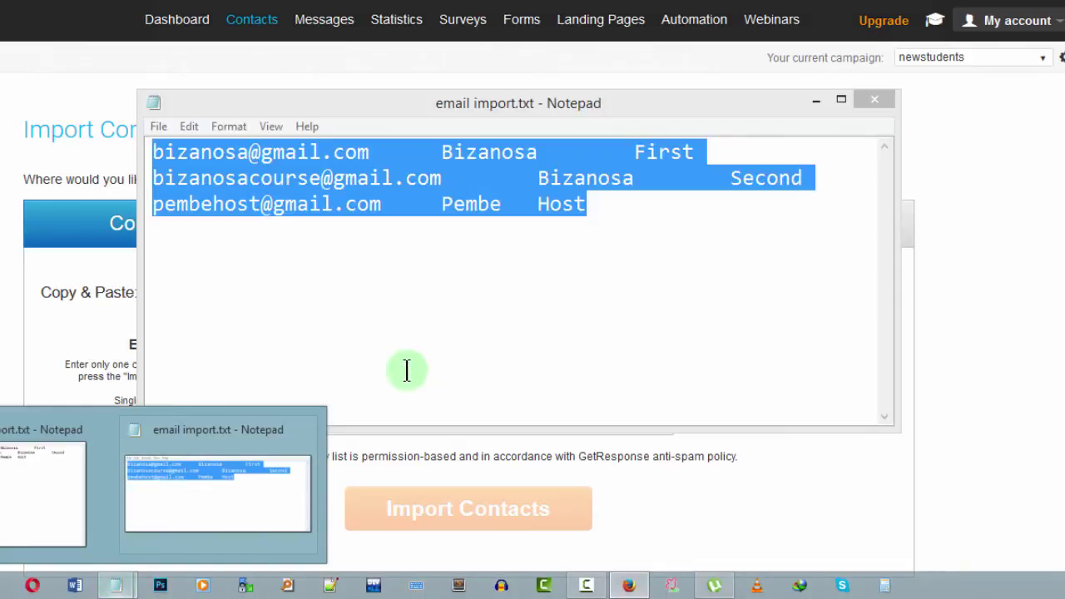
click(381, 367)
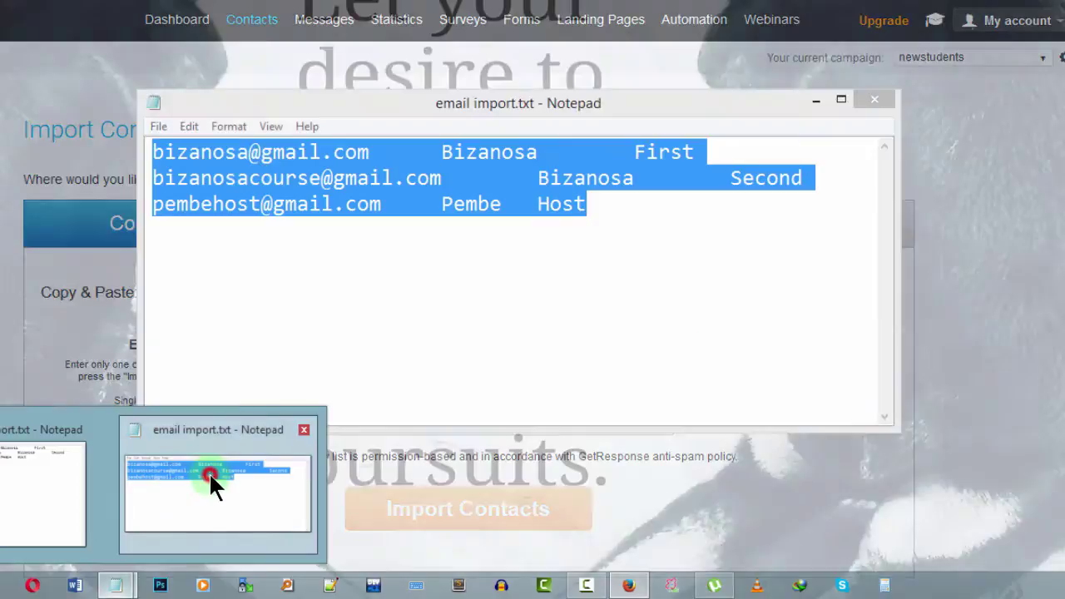
click(208, 472)
click(252, 154)
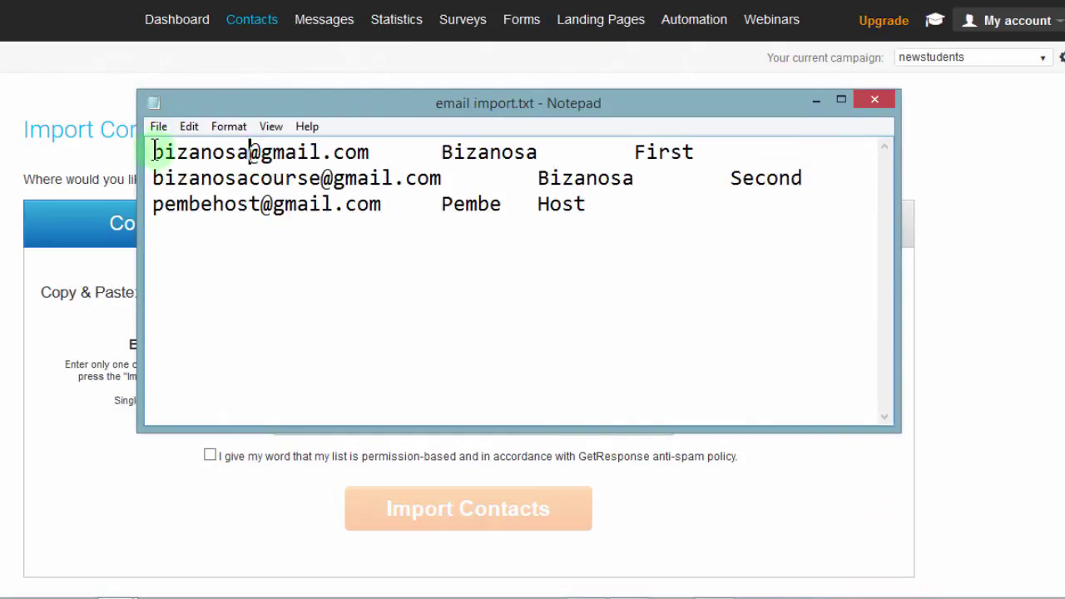
drag(156, 152, 372, 152)
click(372, 151)
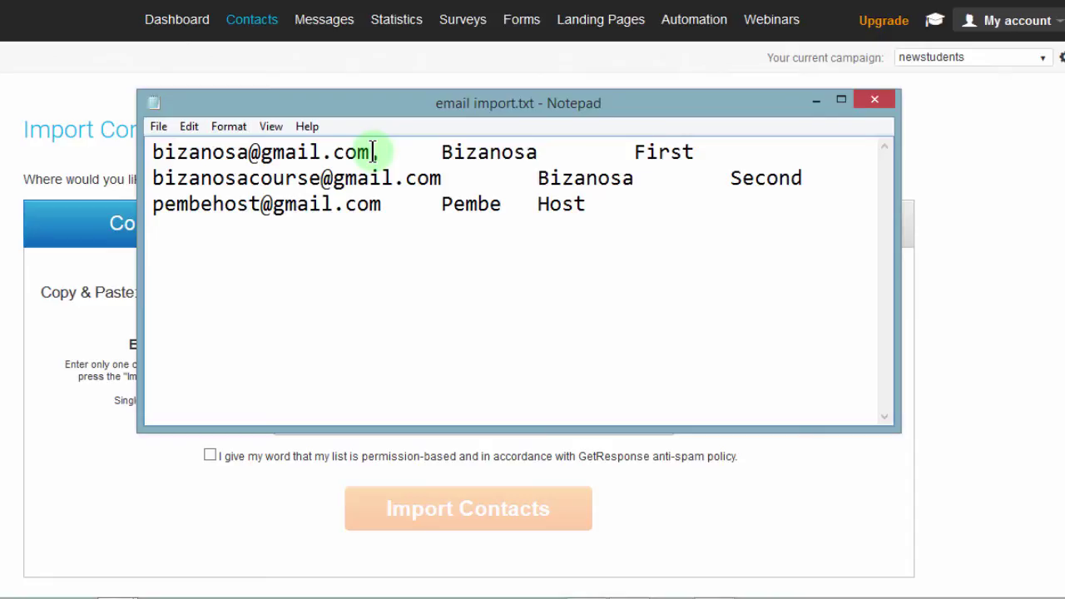
text(,)
key(Delete)
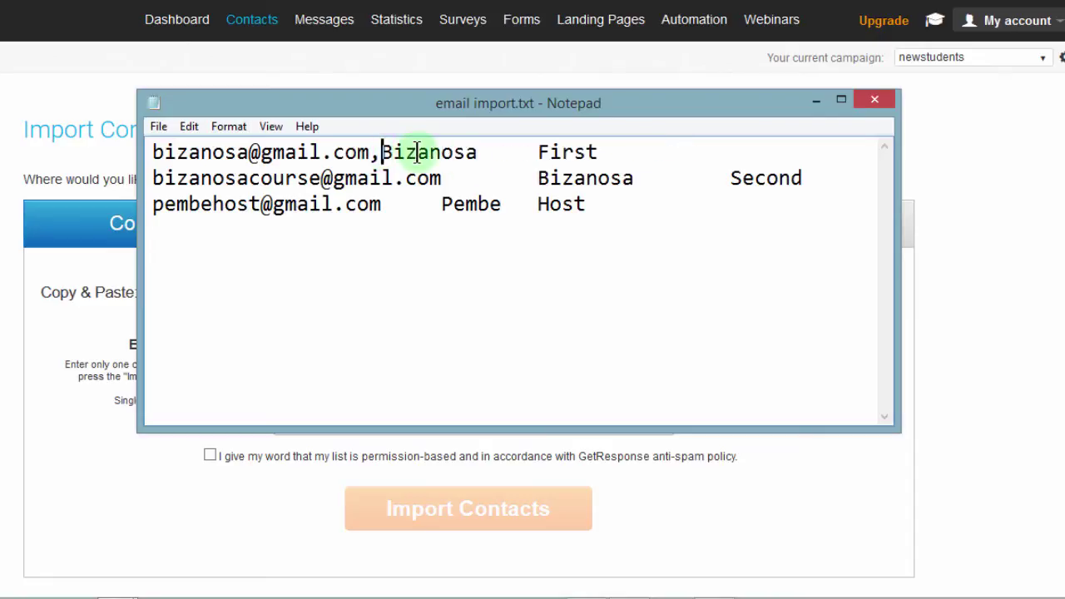
click(479, 152)
key(Delete)
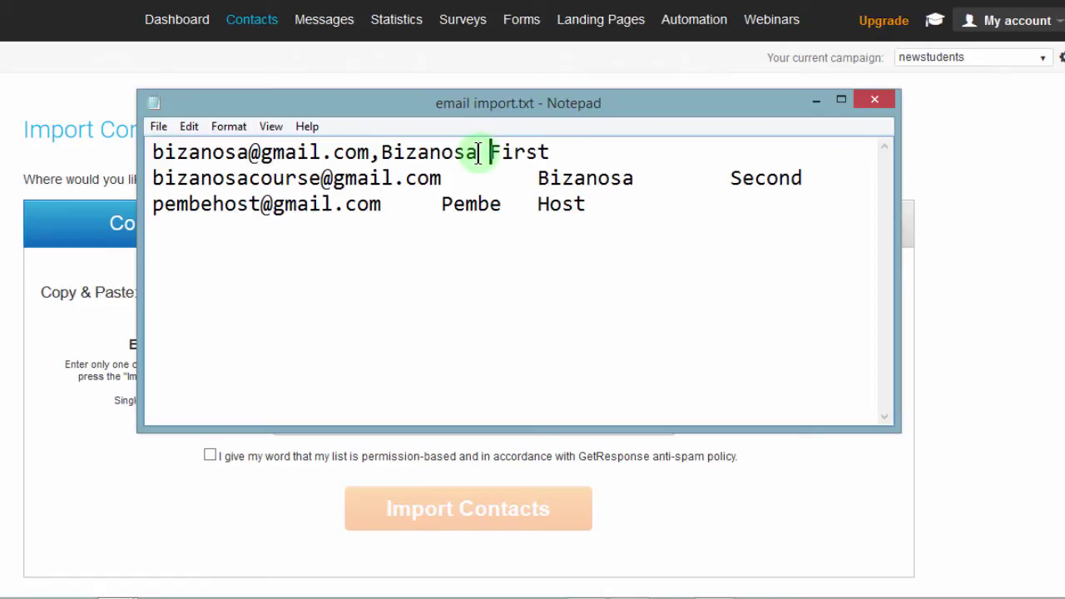
click(381, 152)
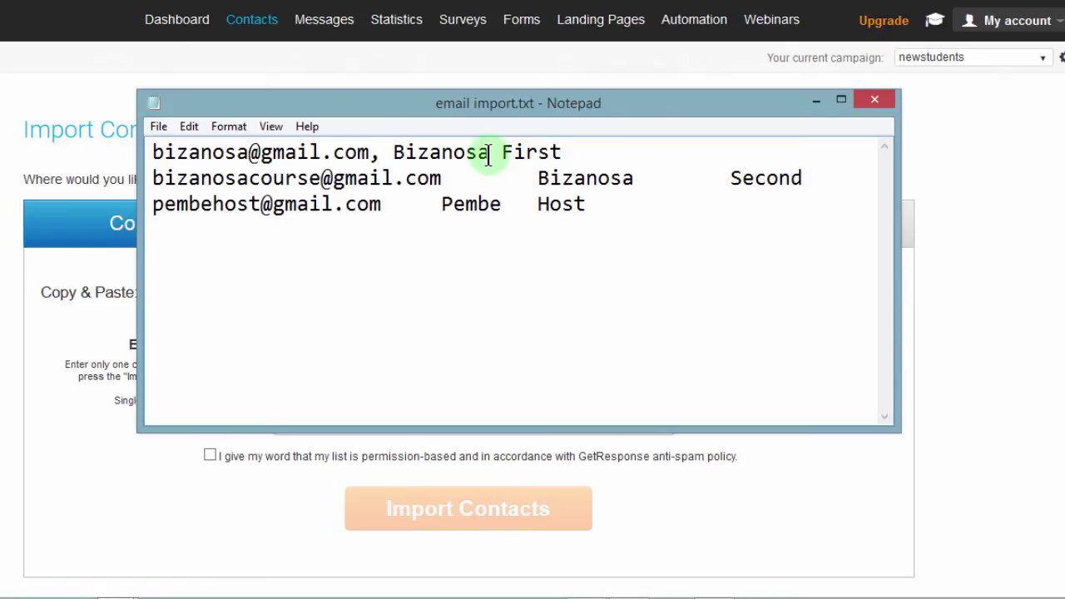
text(,)
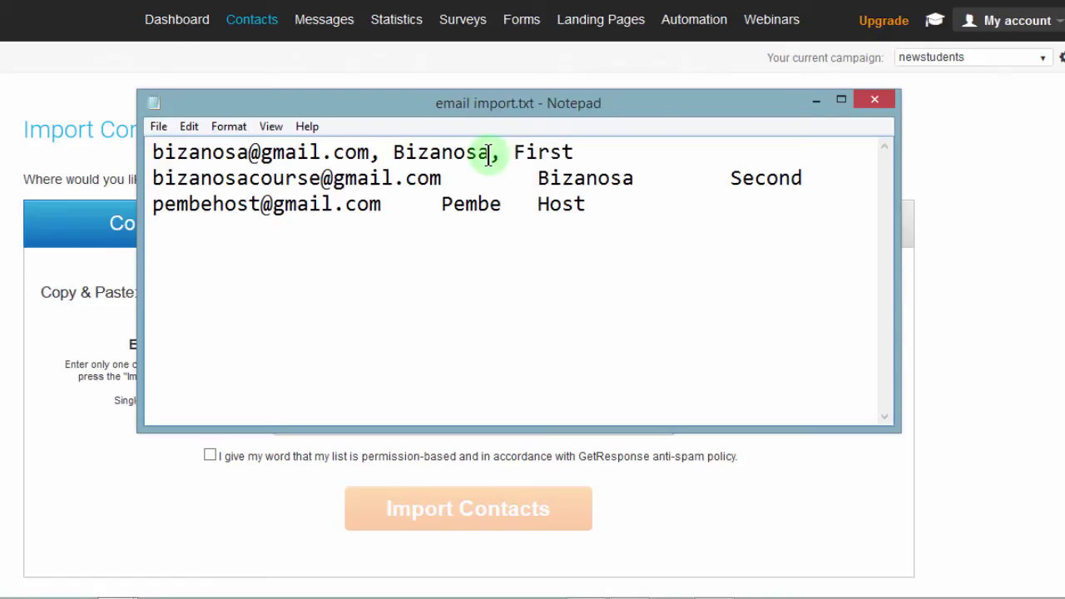
key(BackSpace)
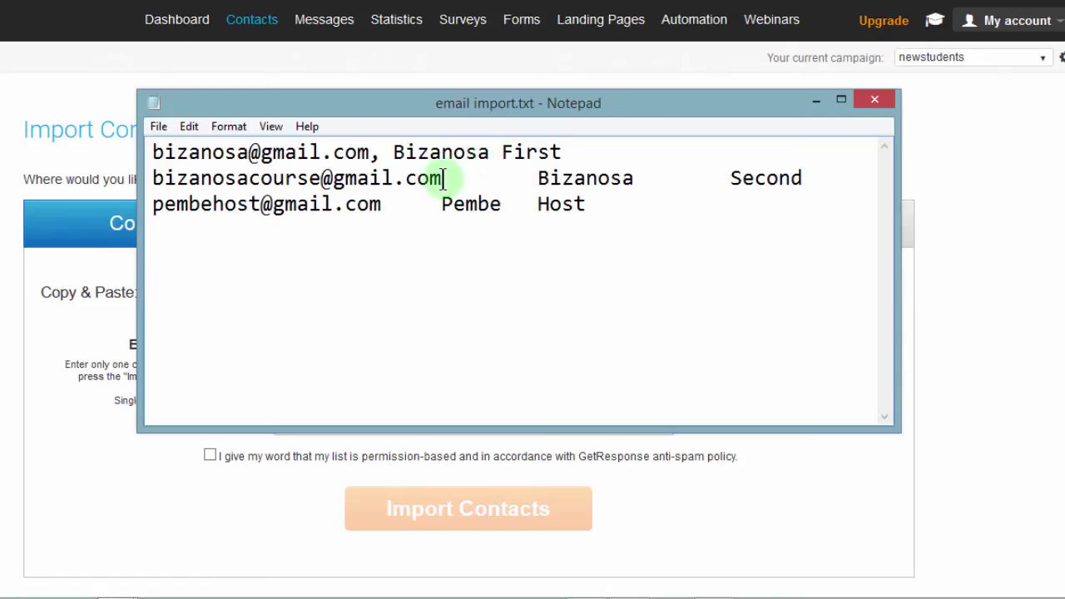
Remove the tab gaps on lines 2 and 3 so those contacts are comma-separated too
click(444, 177)
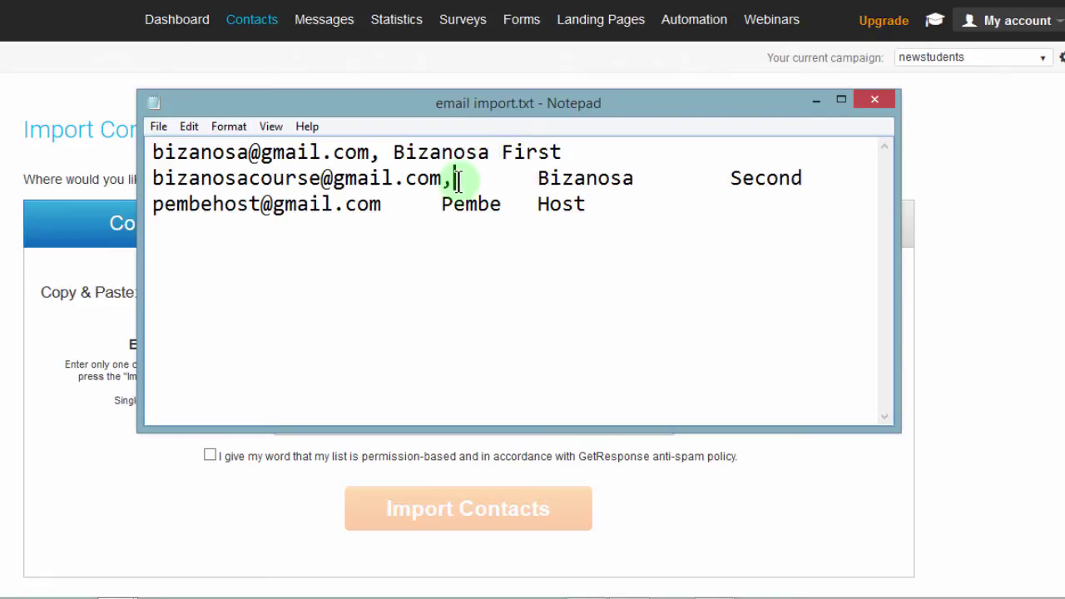
click(458, 181)
key(Delete)
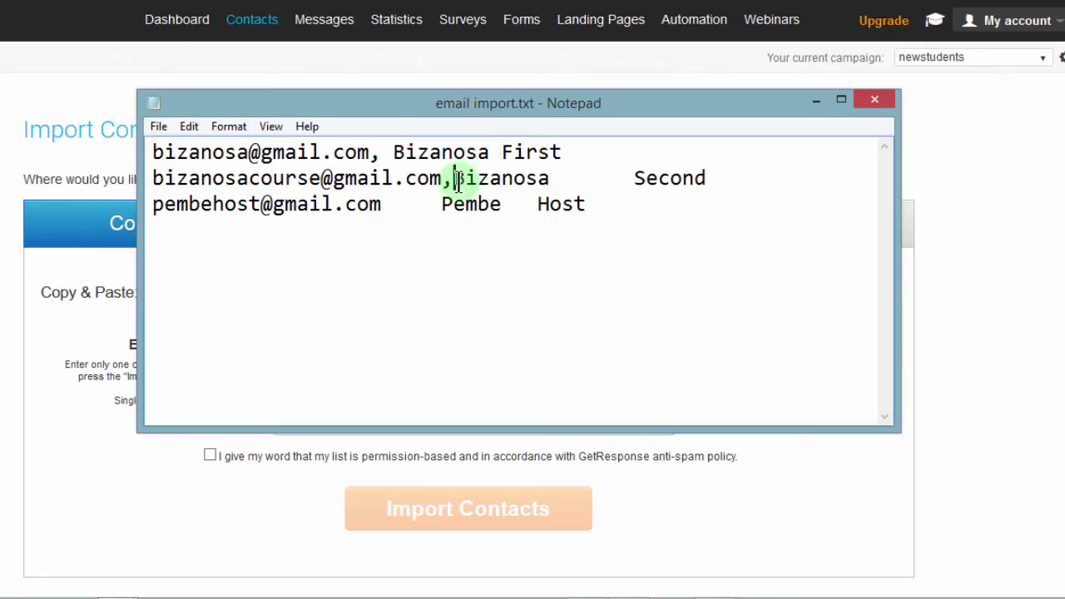
click(550, 177)
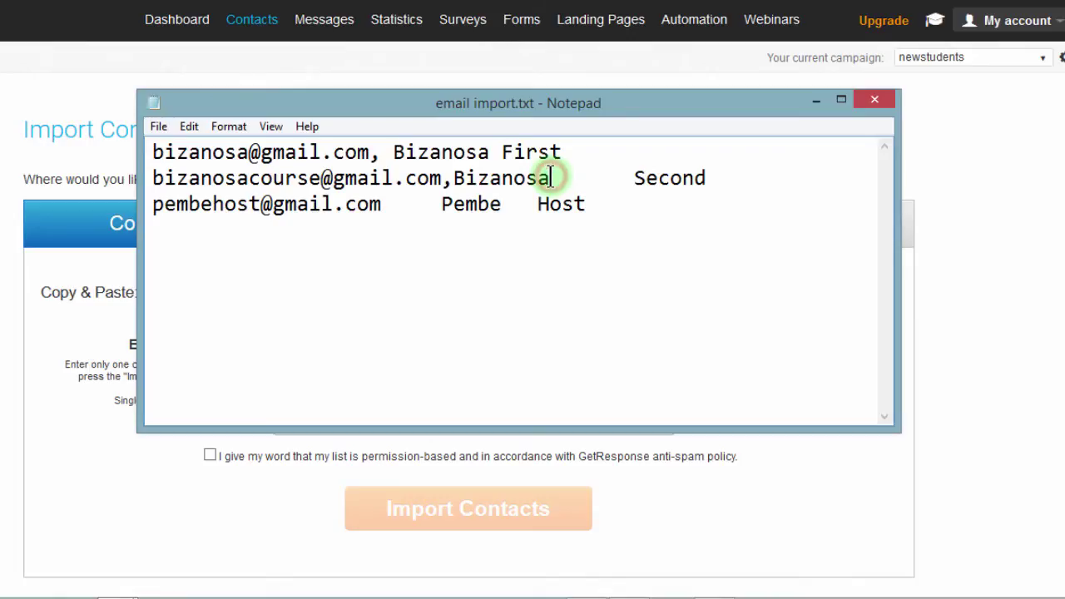
key(Delete)
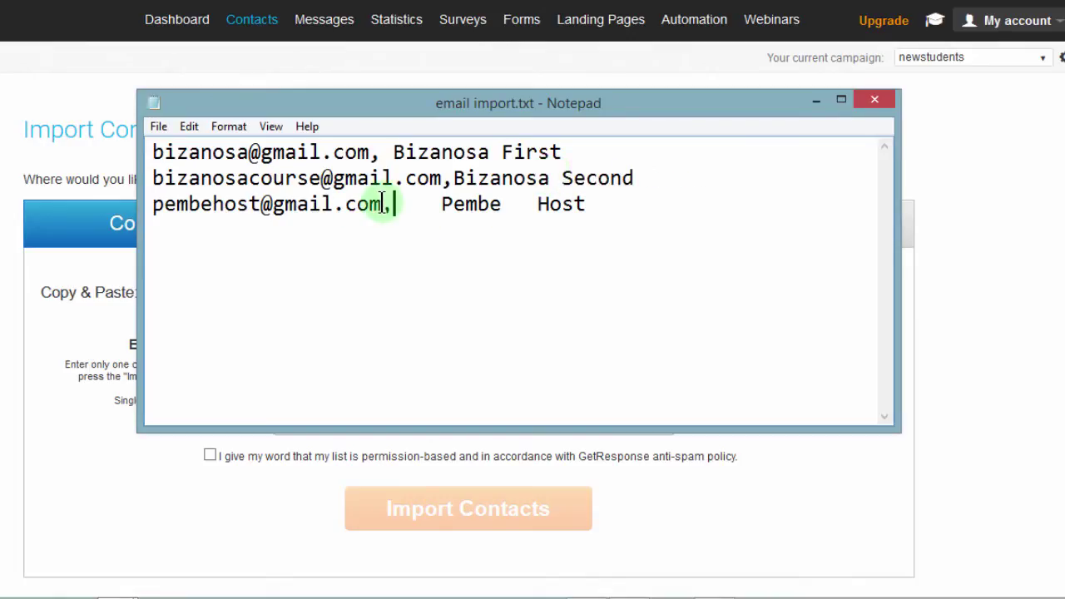
key(Delete)
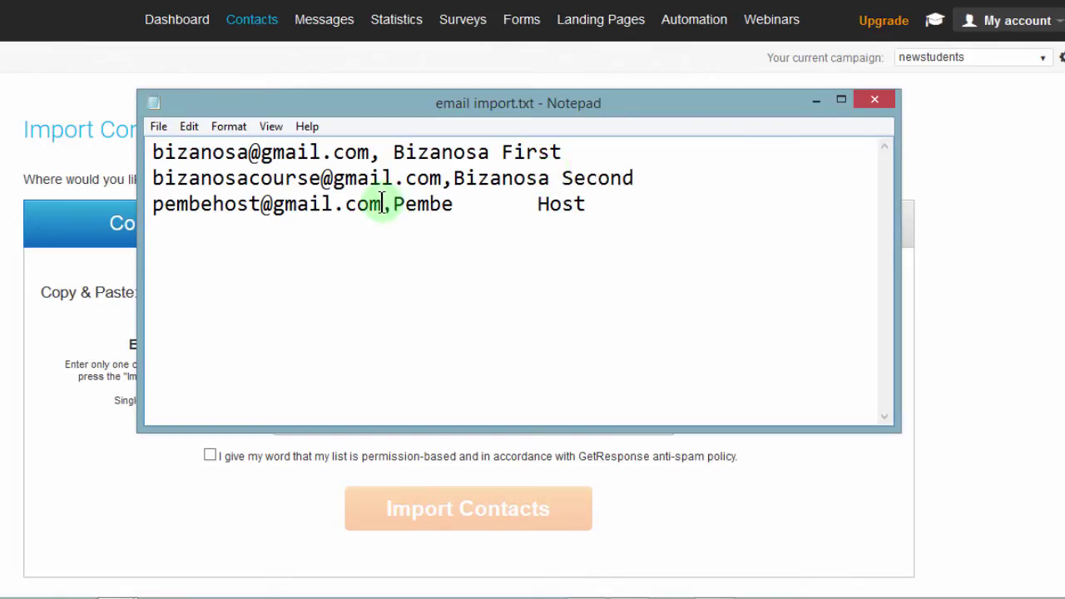
click(454, 204)
key(Delete)
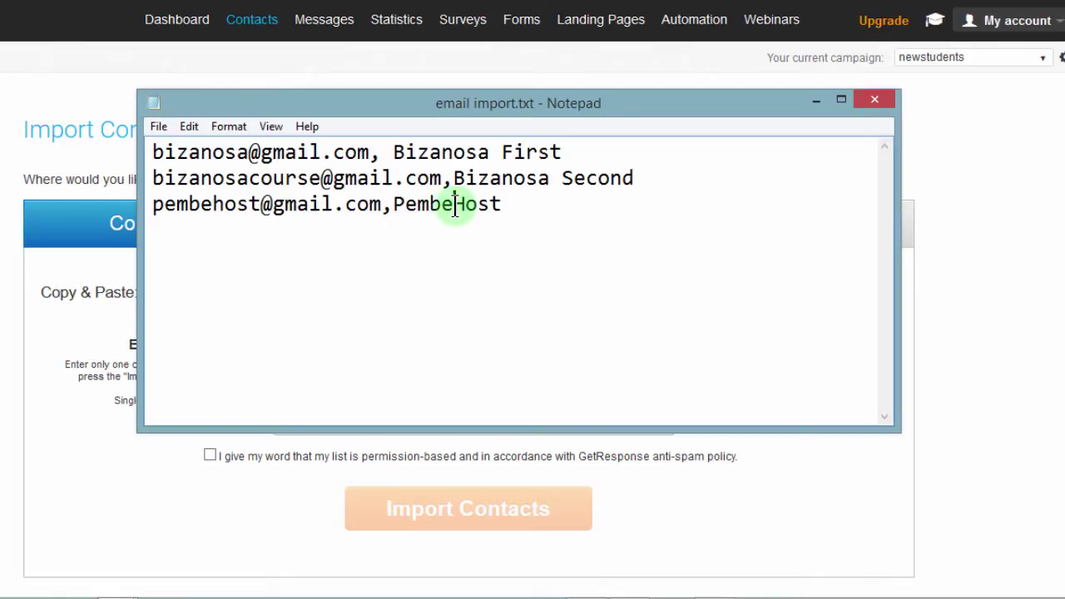
Select all three cleaned contact lines in email import.txt
click(376, 153)
key(shift+End)
key(shift+Home)
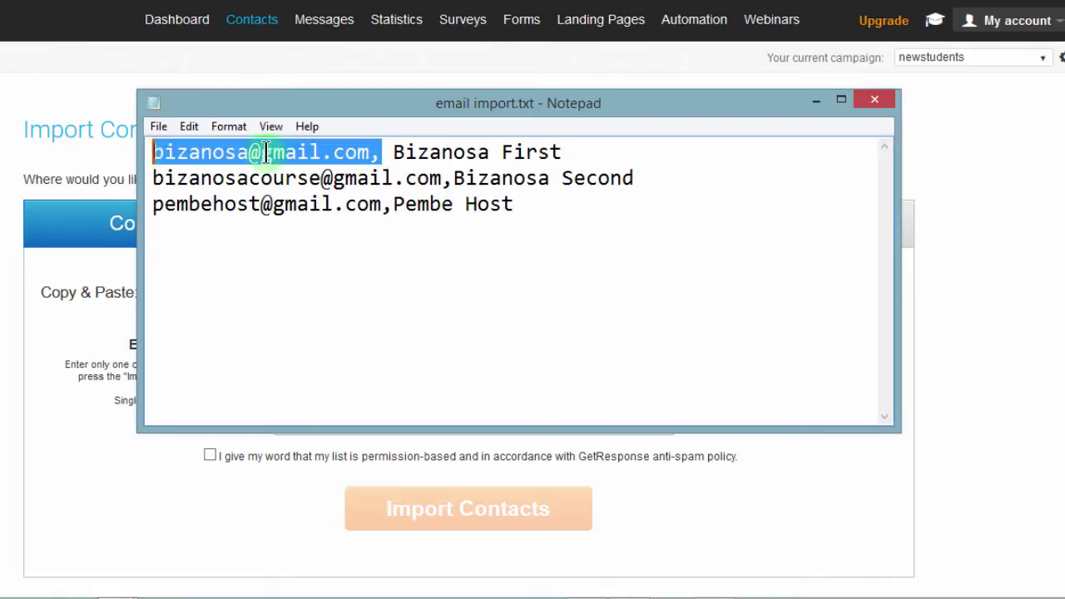
drag(396, 153, 565, 152)
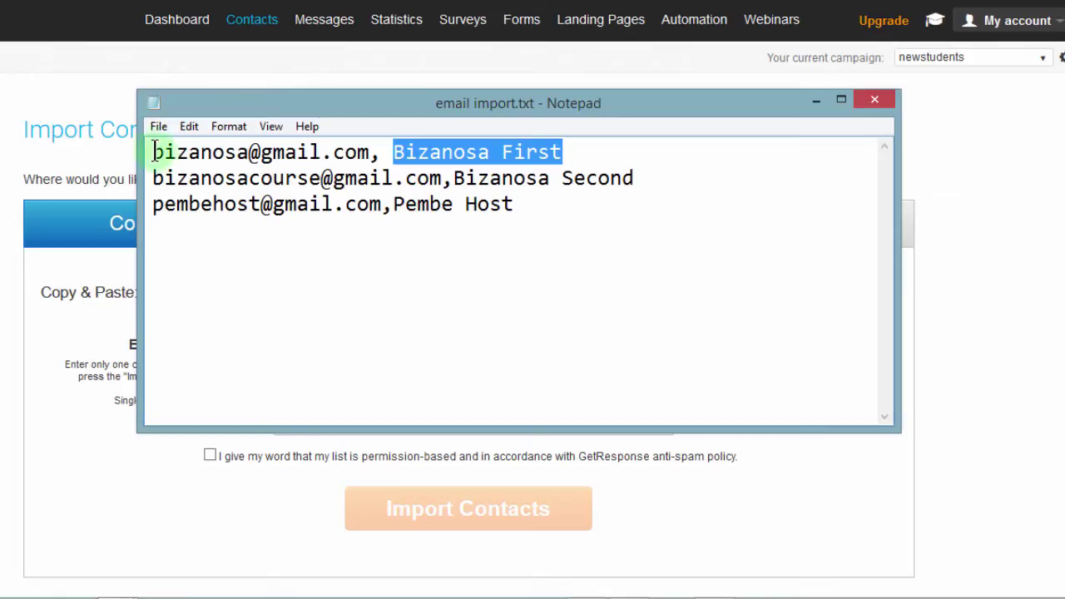
drag(152, 152, 564, 152)
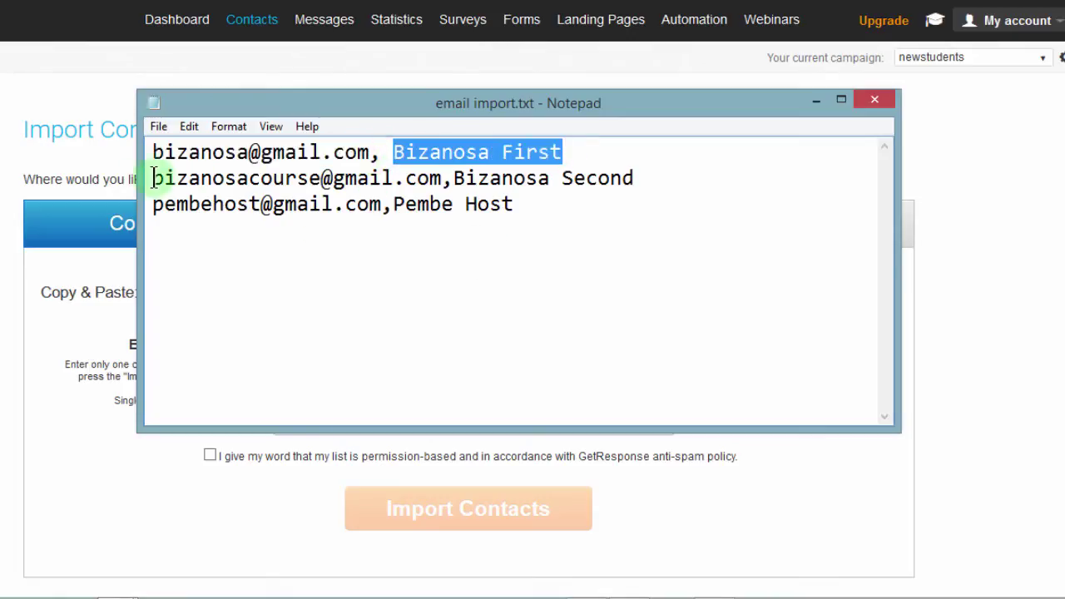
drag(152, 178, 201, 178)
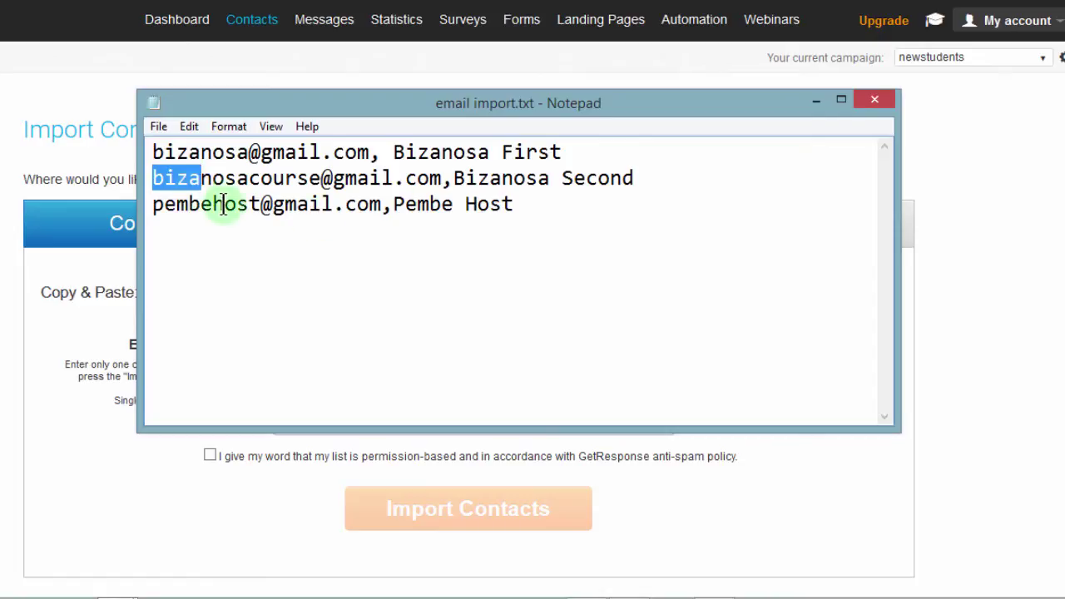
click(524, 208)
key(ctrl+a)
key(ctrl+c)
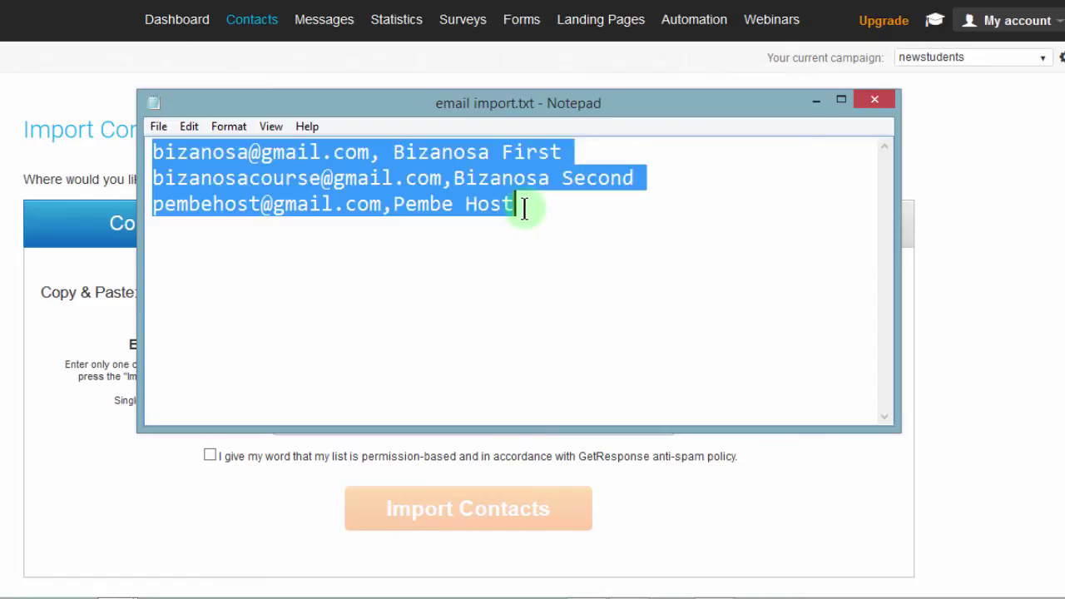
Paste the three contacts into the import box, tick the permission checkbox, and start the import
click(2, 295)
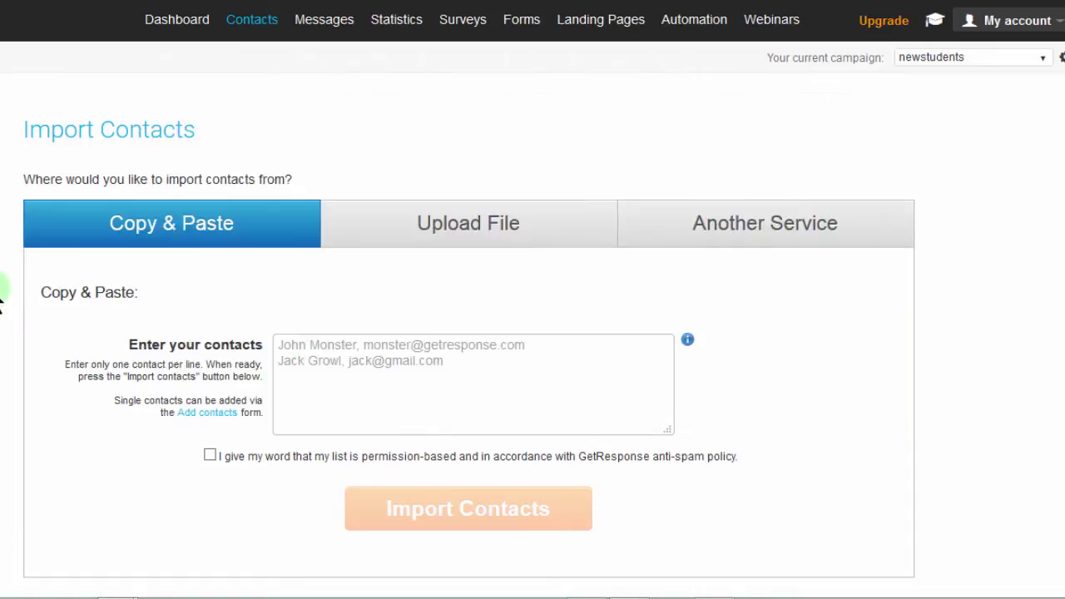
click(308, 361)
key(ctrl+v)
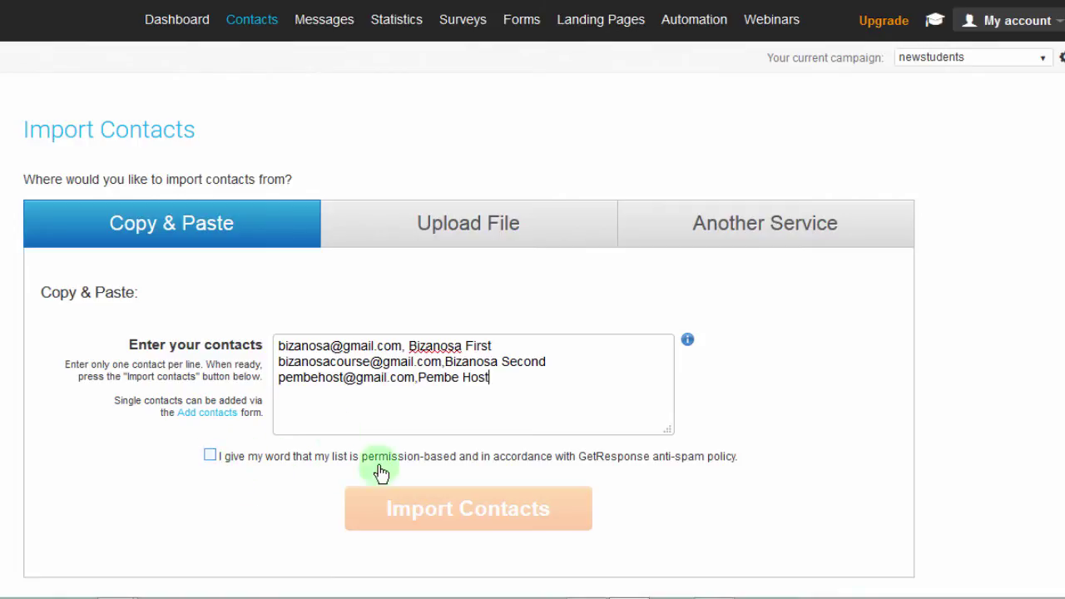
click(210, 454)
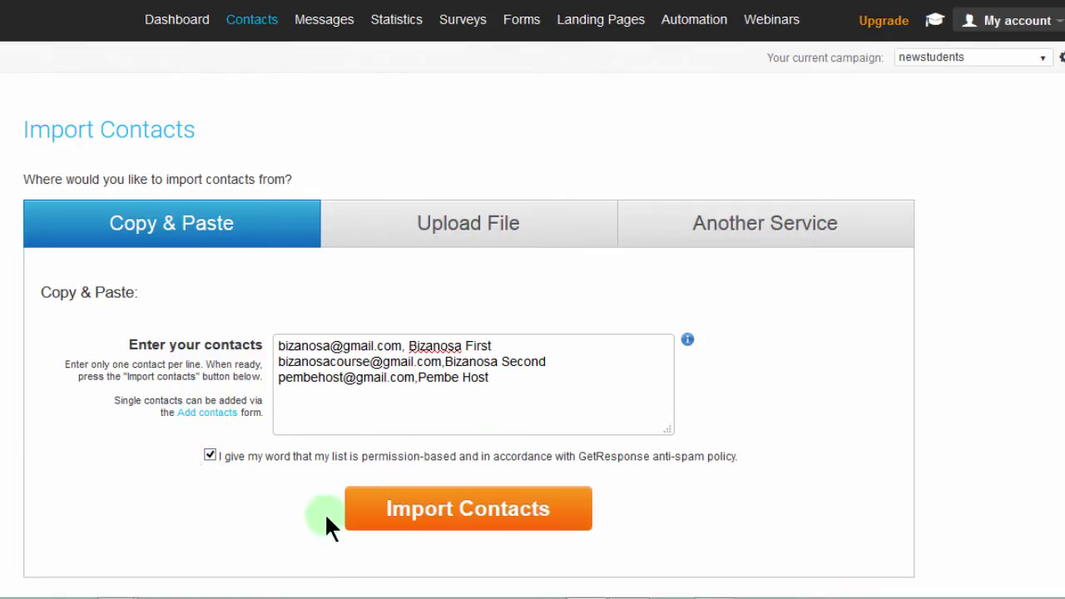
click(463, 514)
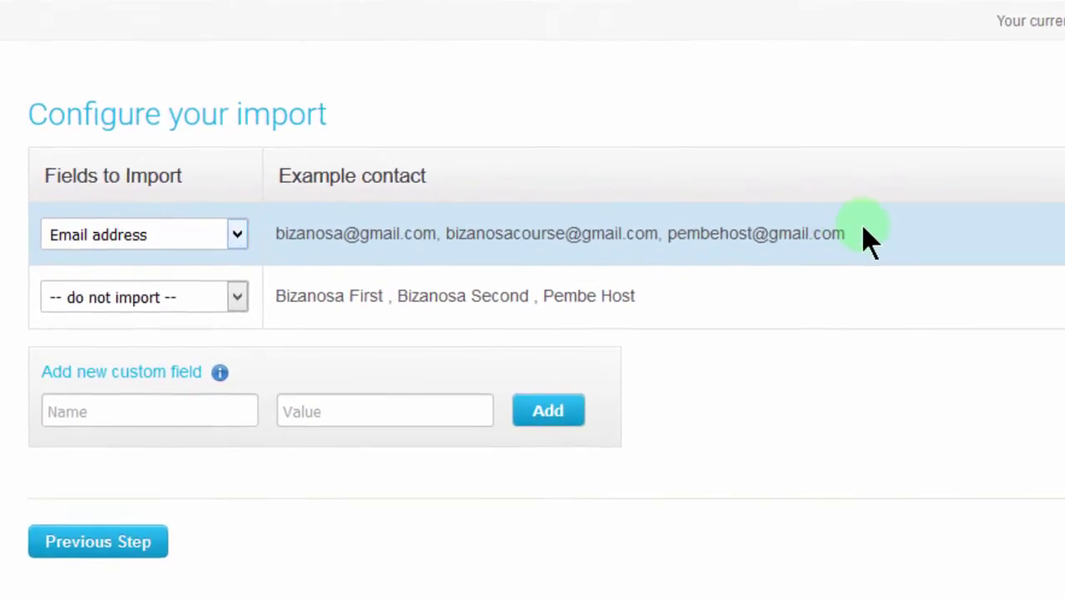
Map the second column of contact names to the Name field instead of do not import
drag(824, 239, 624, 240)
drag(339, 203, 303, 208)
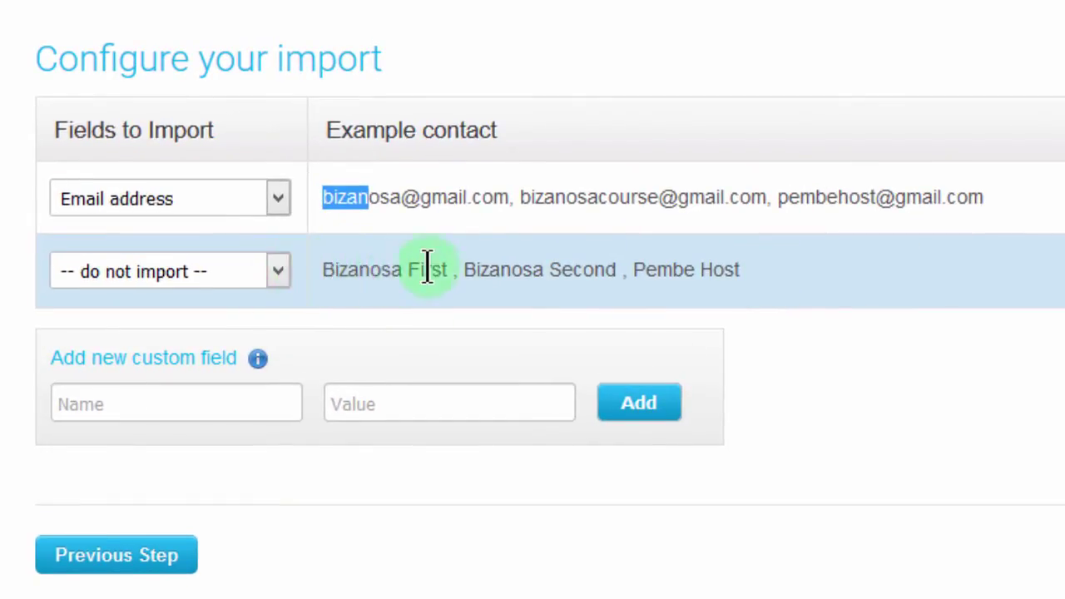
click(278, 273)
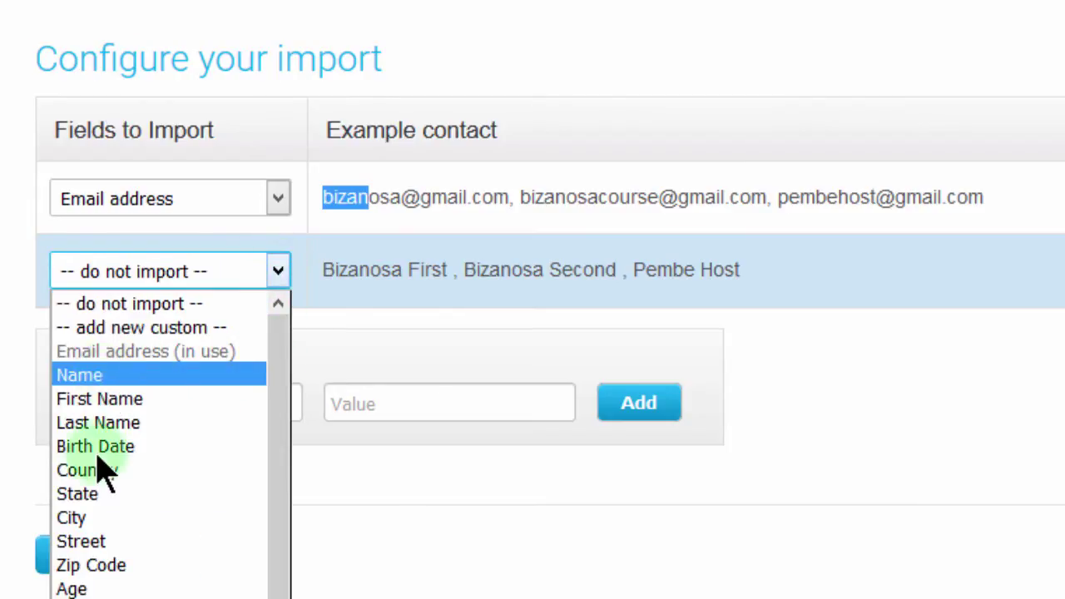
click(99, 375)
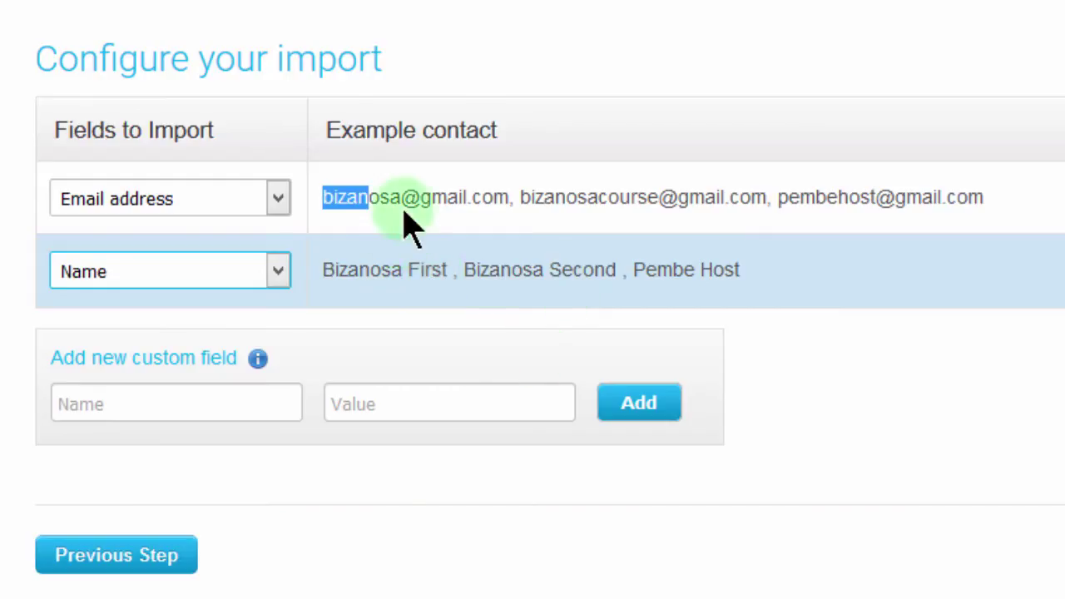
mouse_move(175, 595)
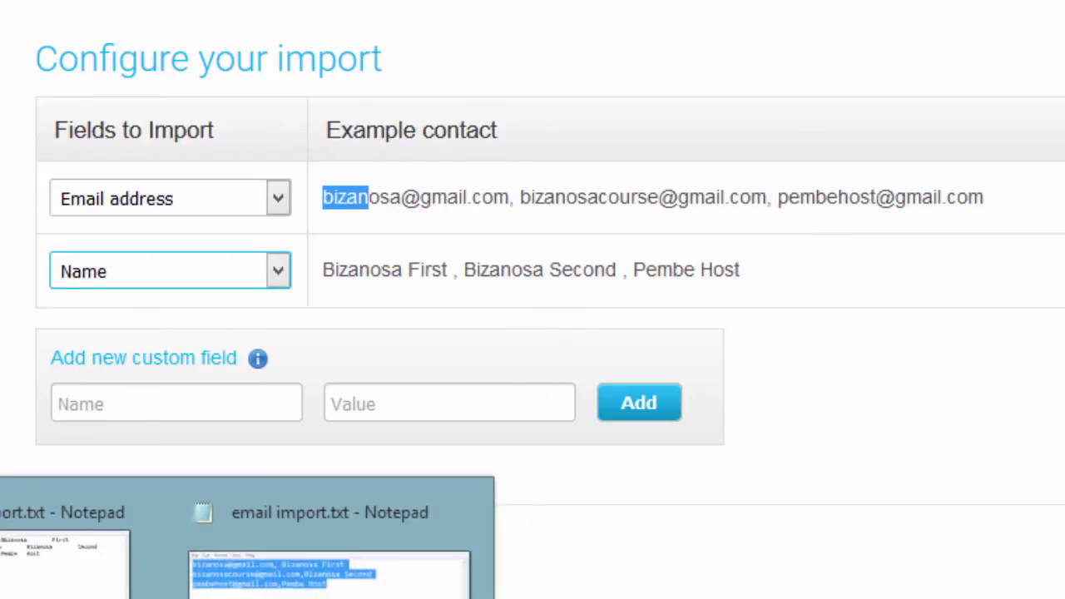
click(333, 565)
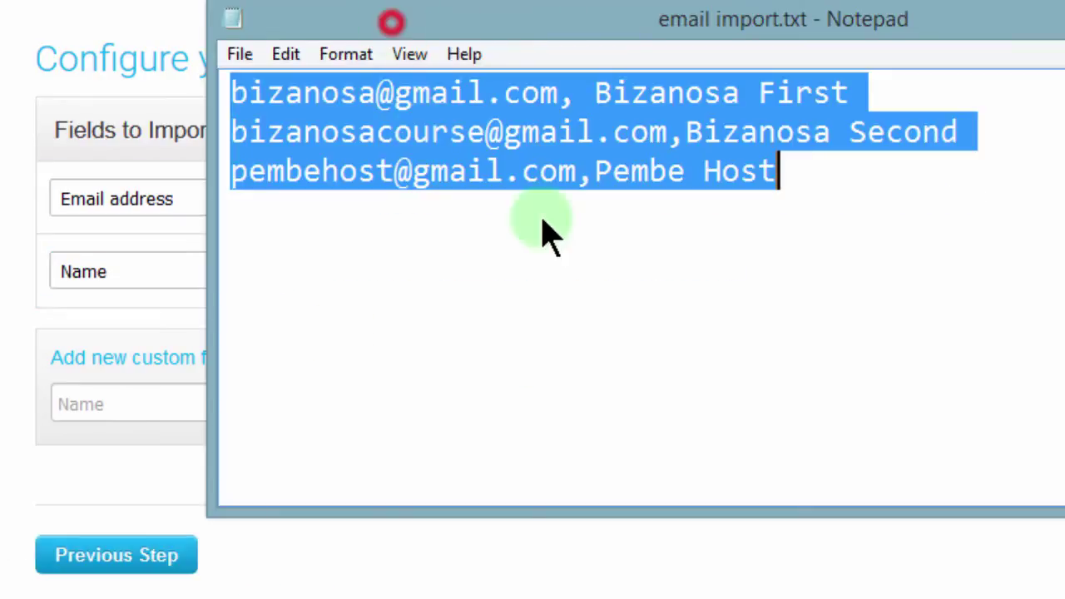
drag(395, 33, 482, 331)
click(445, 499)
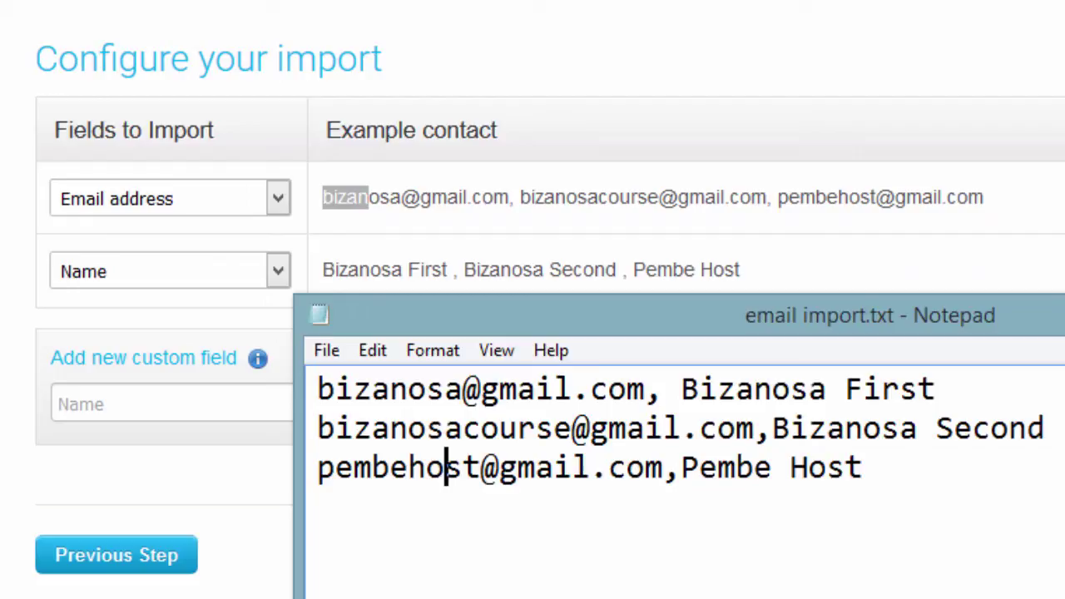
key(alt+Tab)
Try naming a custom field 'Name', then 'Title', while checking the names column's field choices
scroll(324, 286, down, 1)
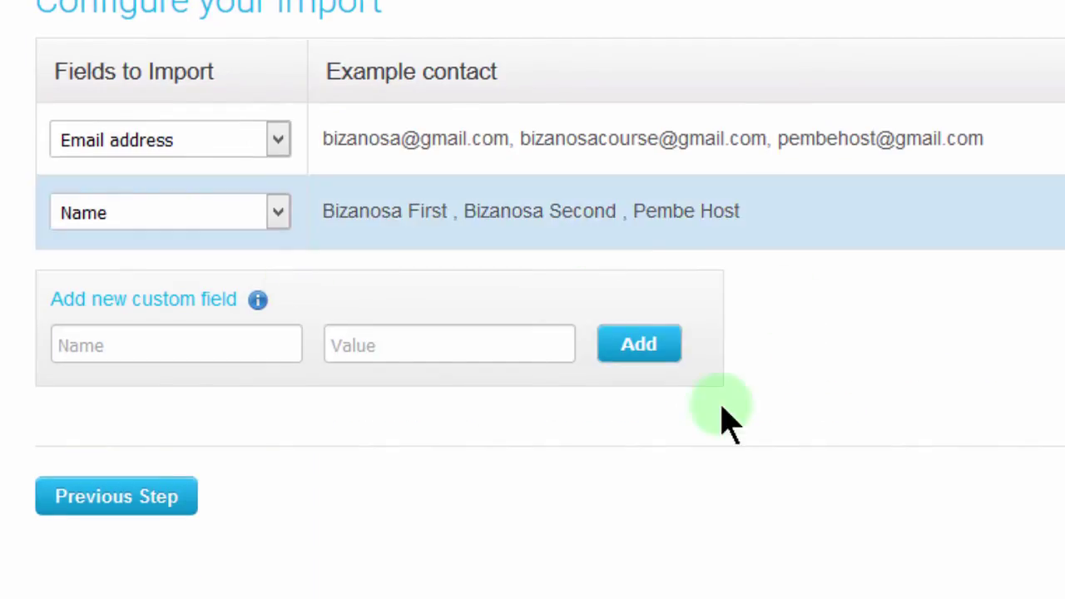
click(129, 344)
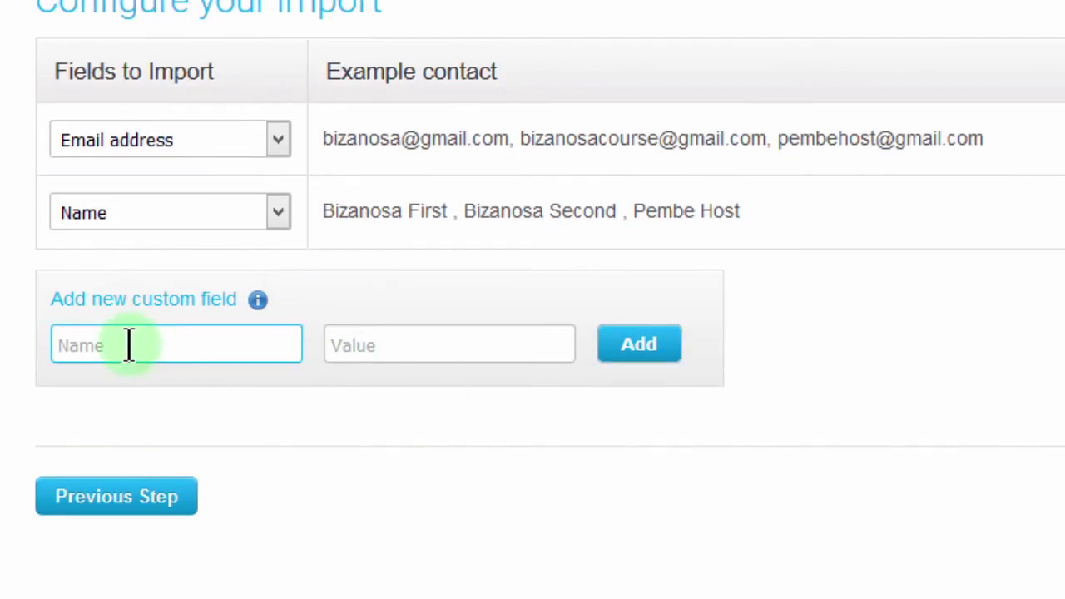
text(Name)
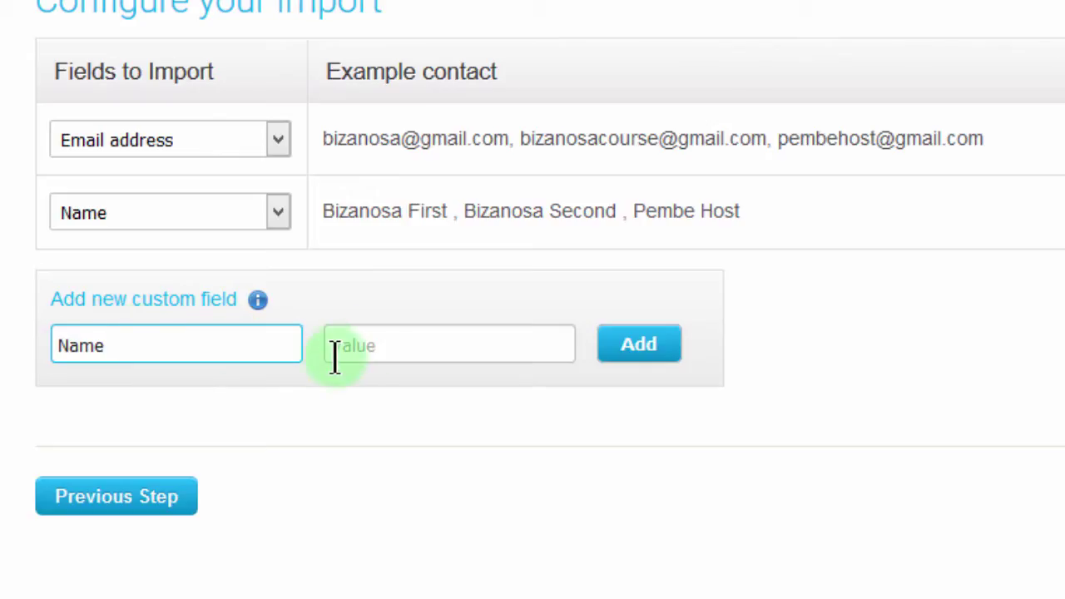
click(281, 208)
drag(279, 290, 268, 488)
key(Escape)
click(84, 341)
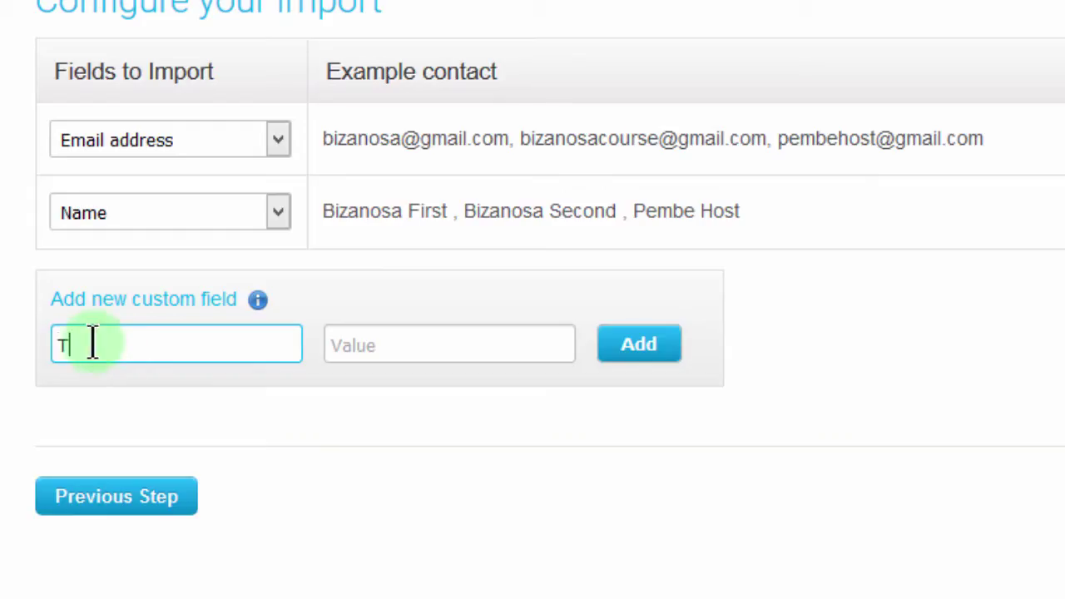
text(Title)
click(277, 213)
drag(278, 293, 259, 424)
scroll(282, 278, up, 5)
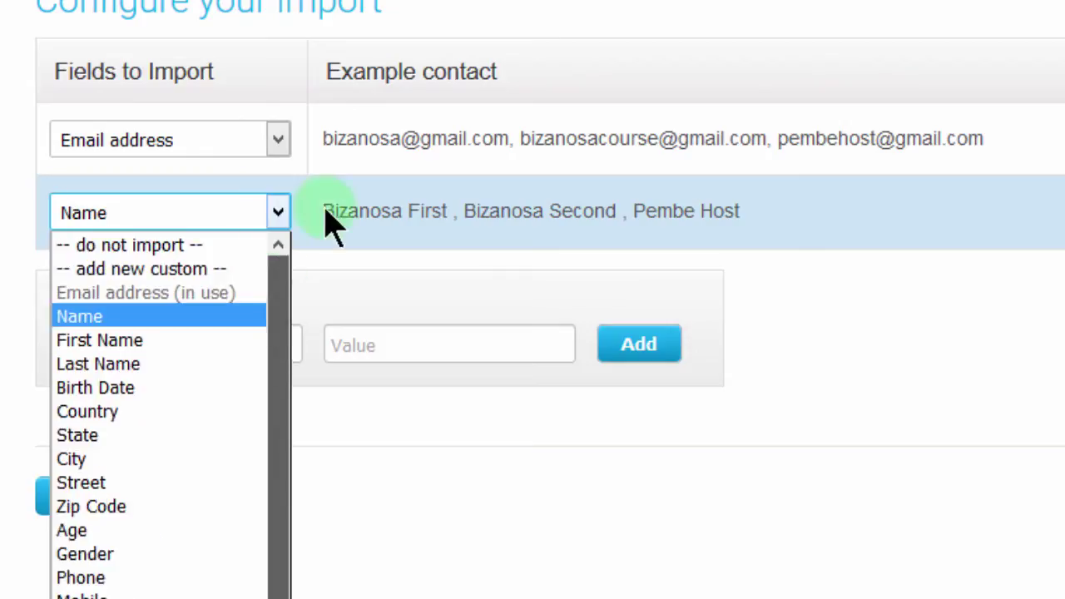
click(326, 254)
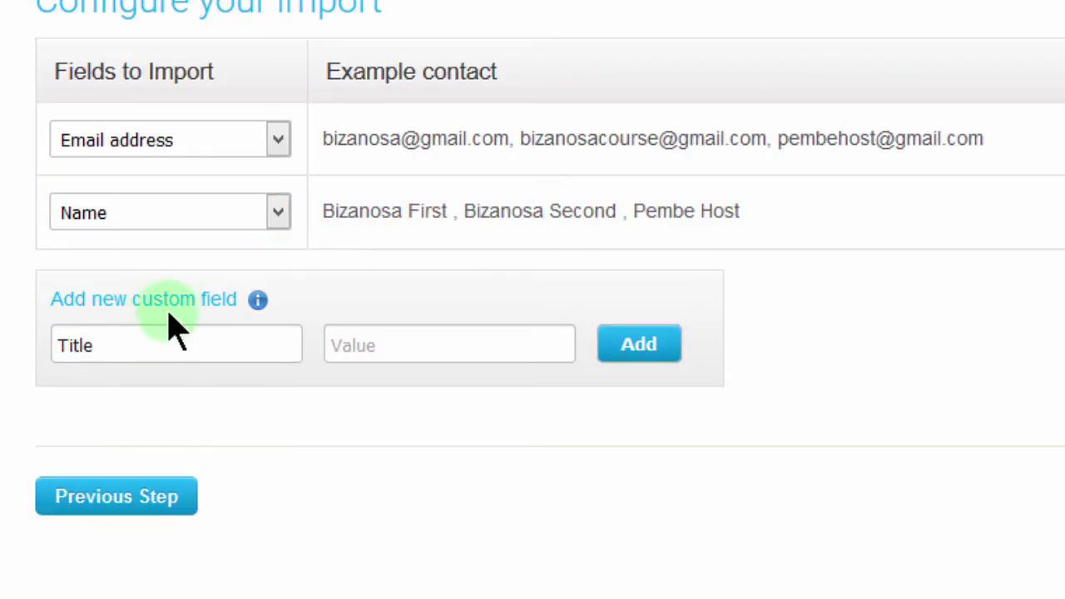
Add the Title custom field, remove it again, and keep Name for the names column
click(97, 344)
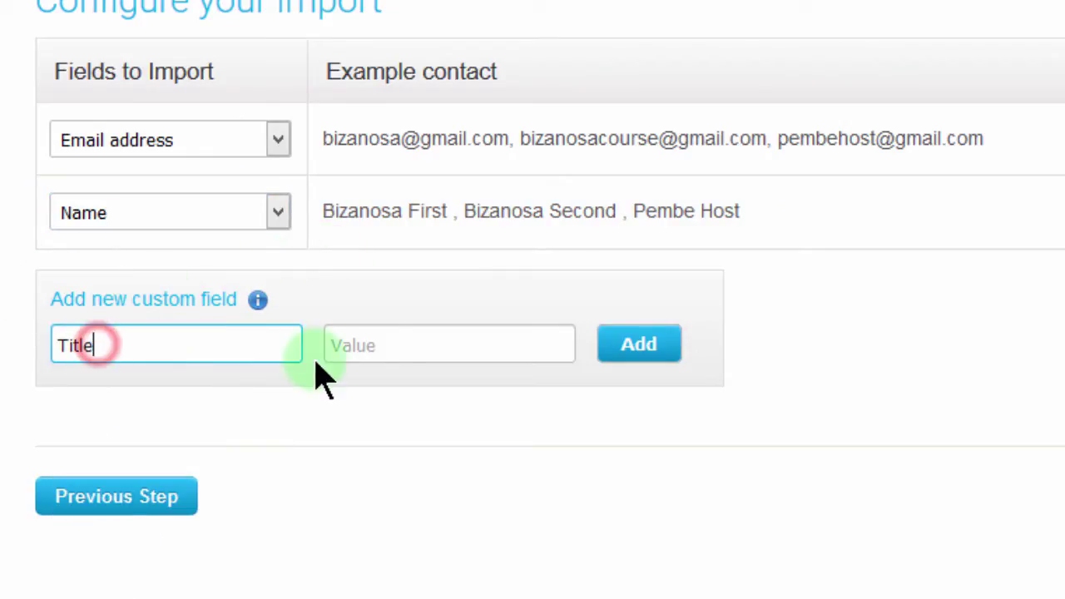
click(385, 345)
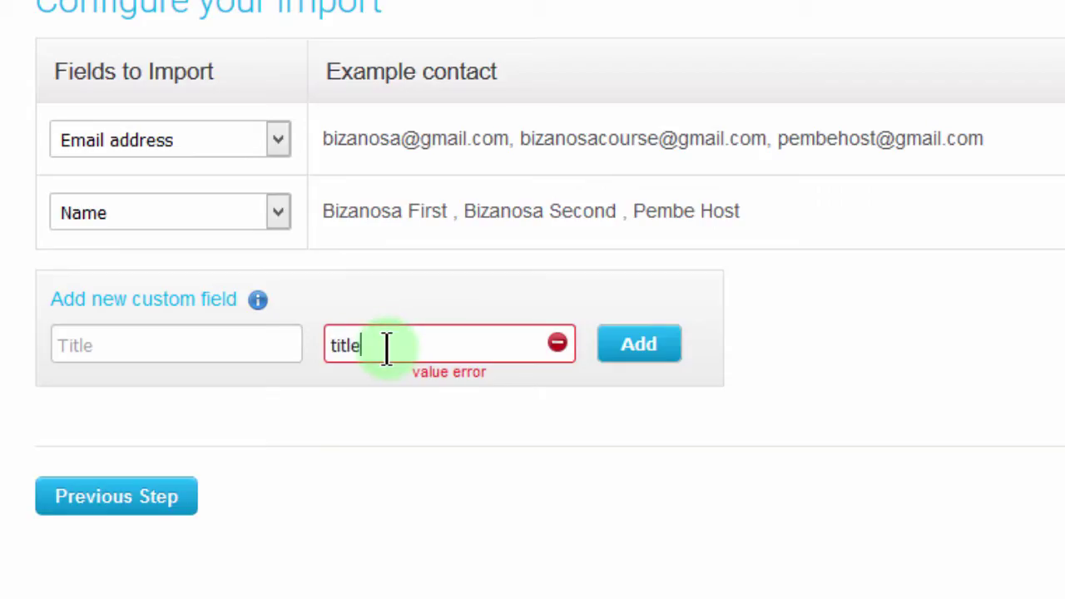
drag(366, 345, 323, 343)
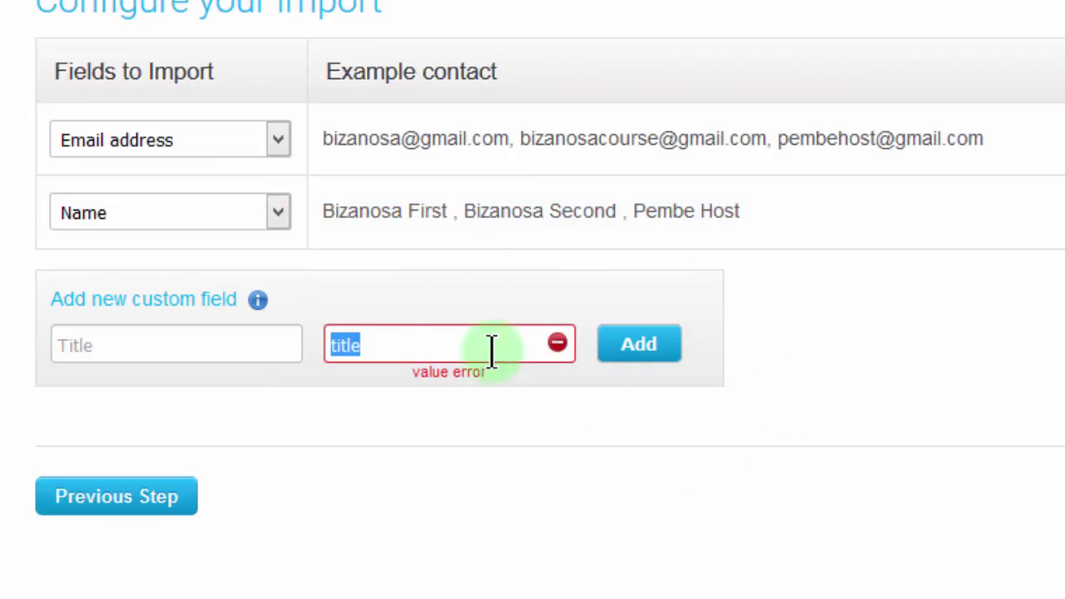
click(657, 359)
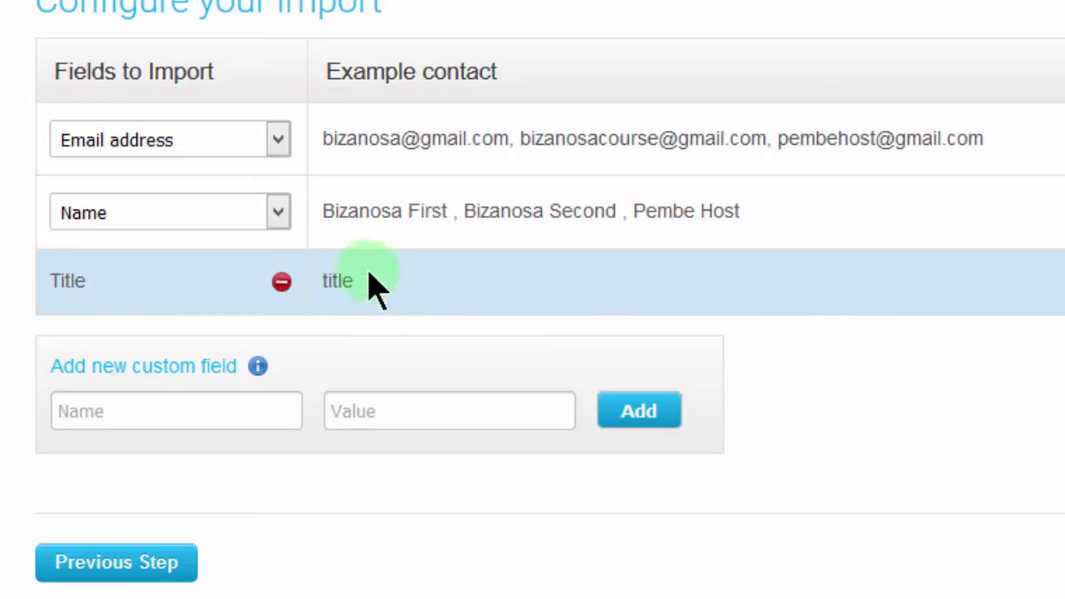
click(282, 285)
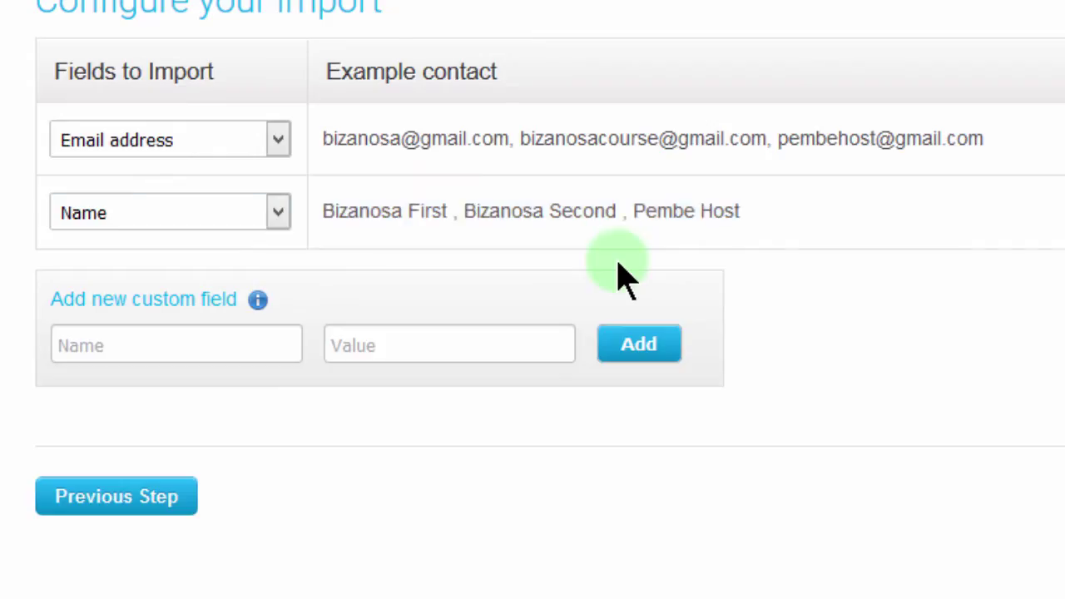
click(280, 218)
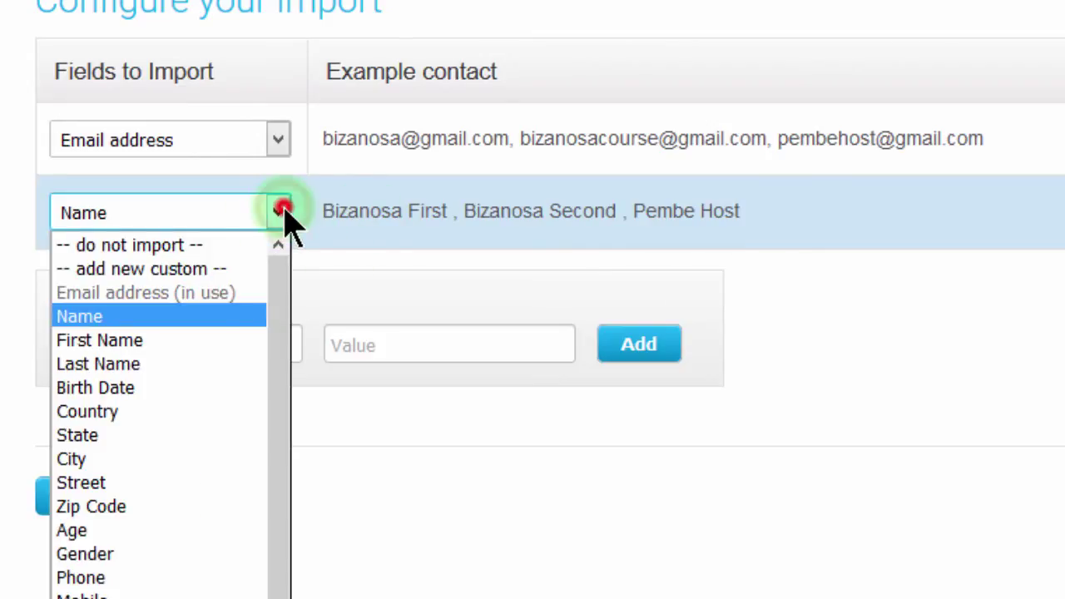
click(283, 213)
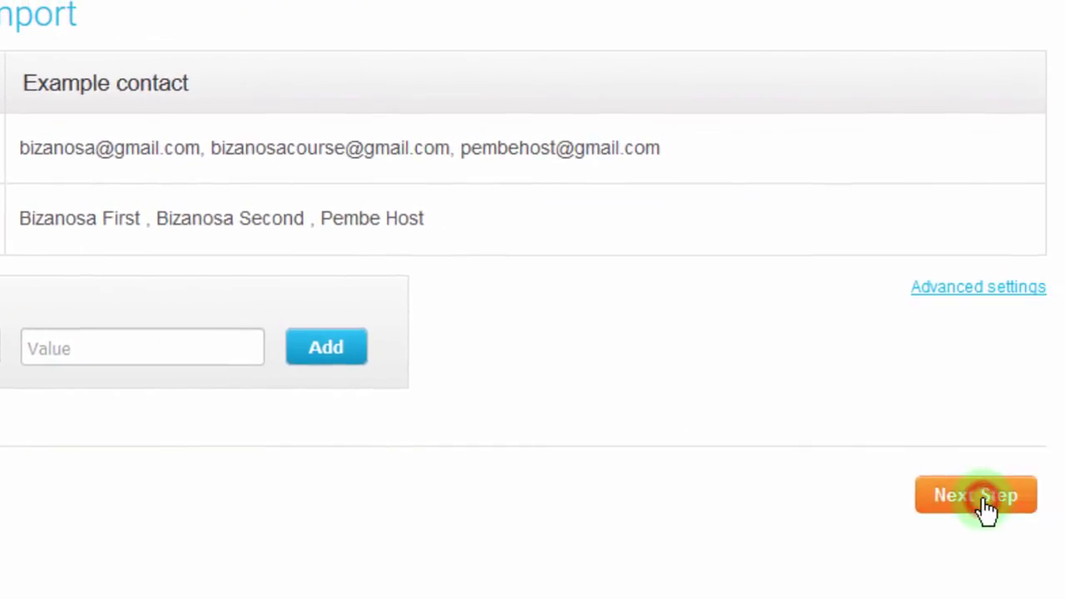
Go to Import Settings, keep newstudents as the target campaign, and leave adding into the cycle off
click(1019, 502)
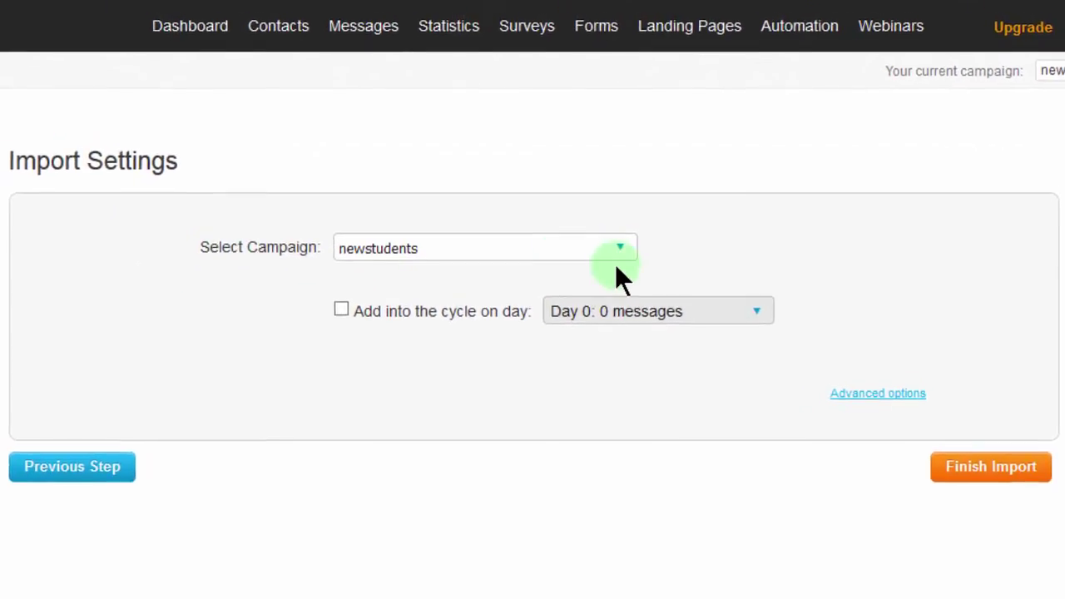
click(620, 248)
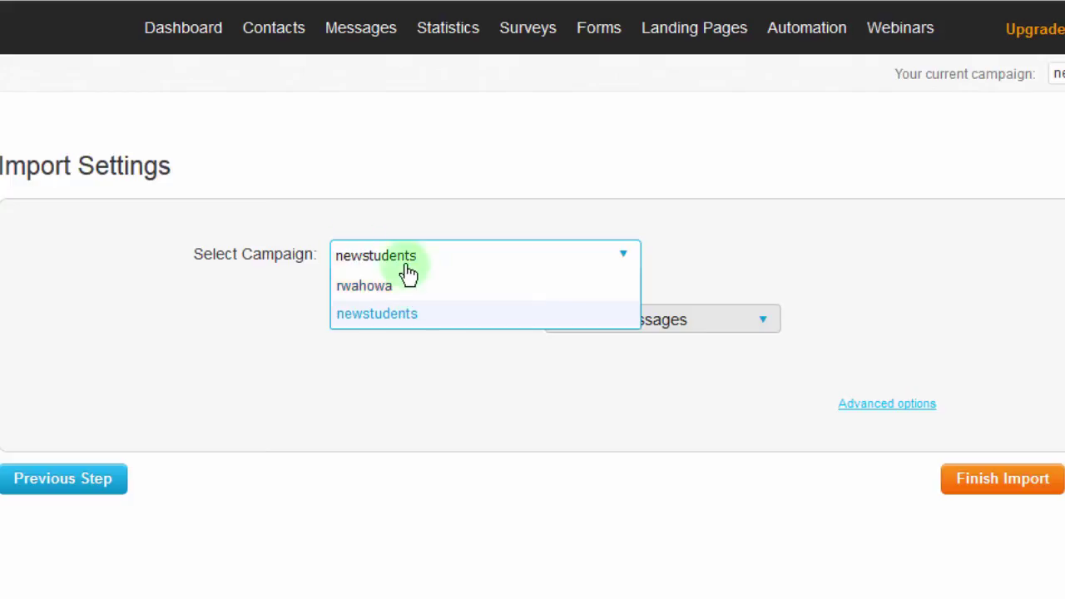
click(695, 254)
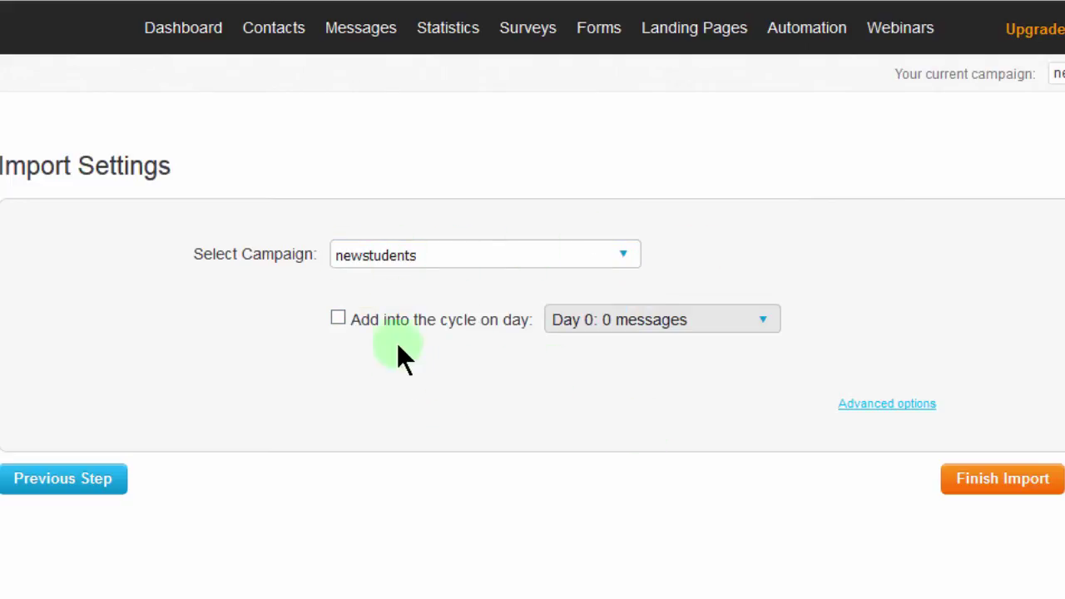
click(338, 317)
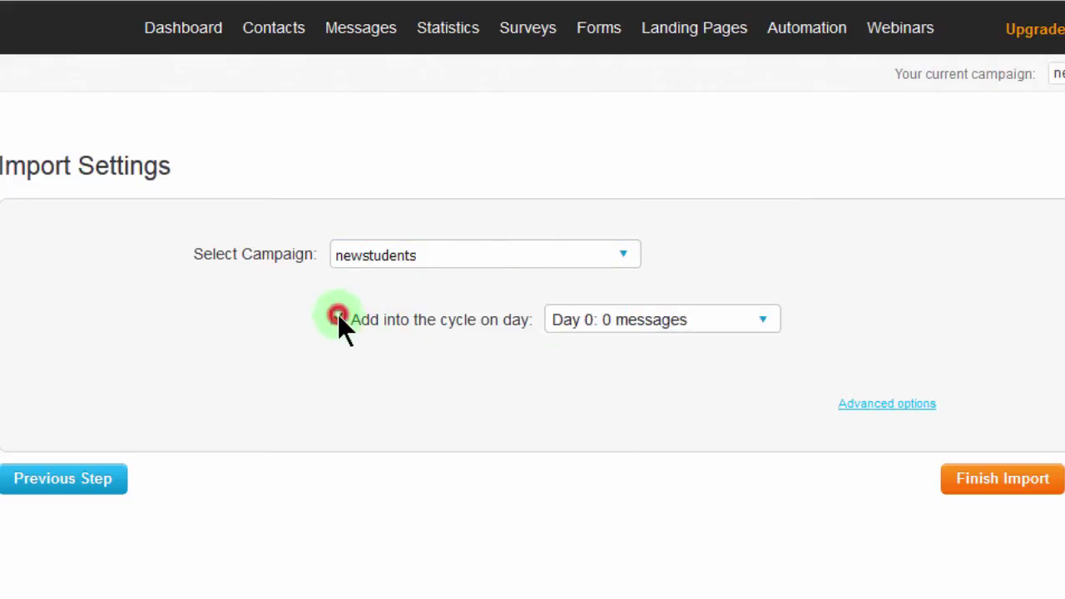
click(767, 322)
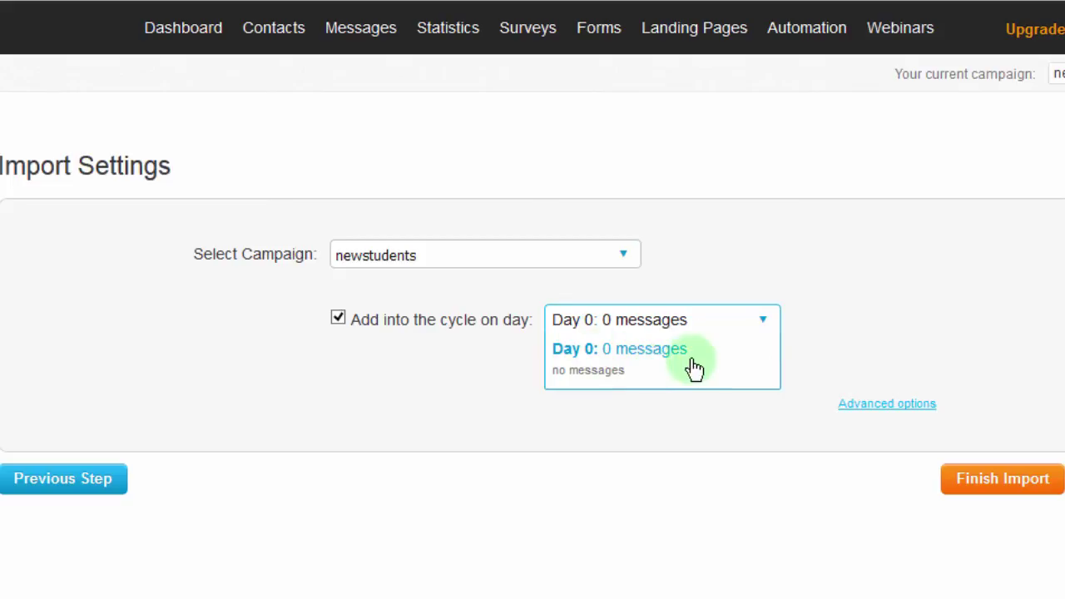
click(335, 317)
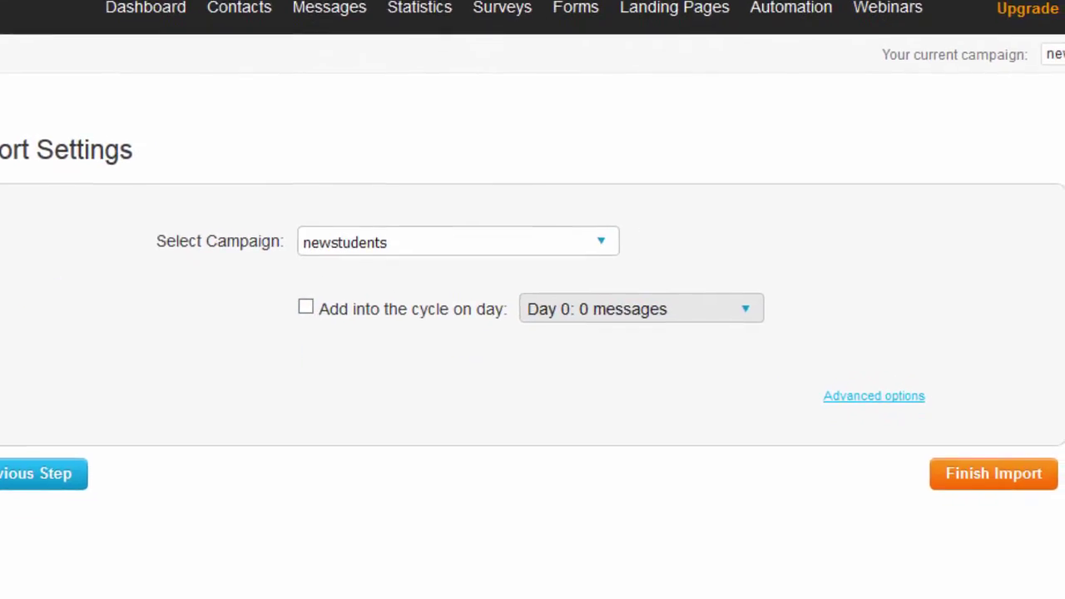
Finish importing the 3 contacts into newstudents and return to the Import Contacts page
click(941, 460)
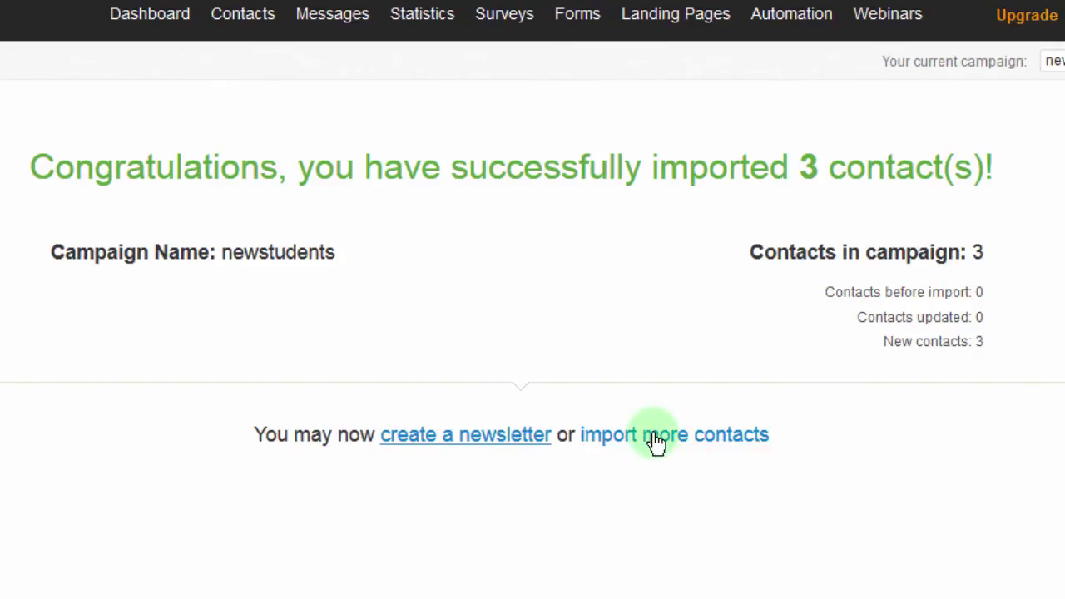
click(655, 439)
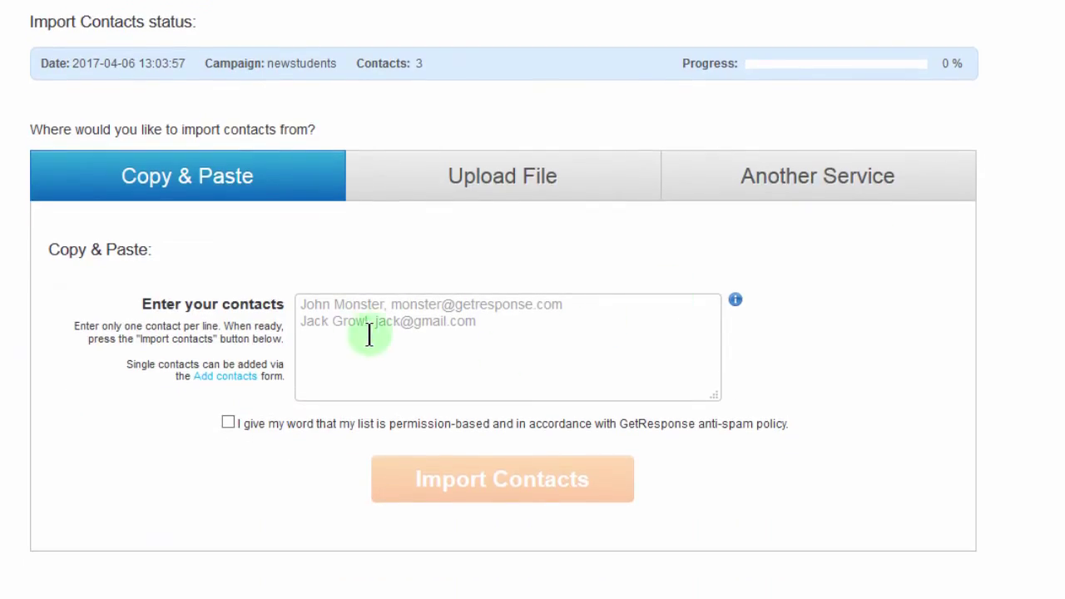
Switch through the Copy & Paste, Upload File and Another Service import tabs, ending on Copy & Paste
click(345, 329)
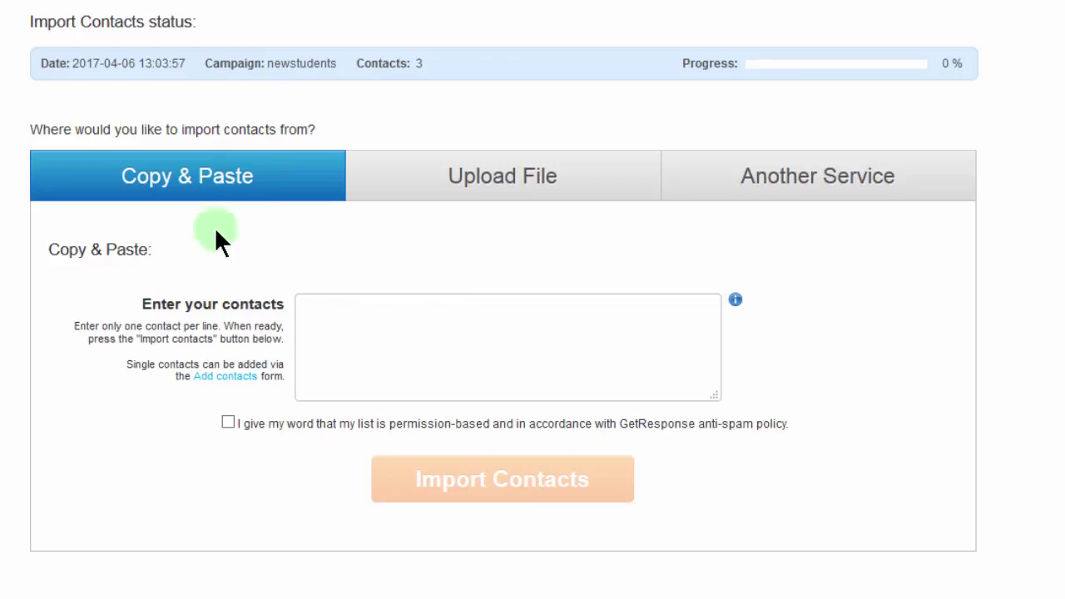
click(474, 183)
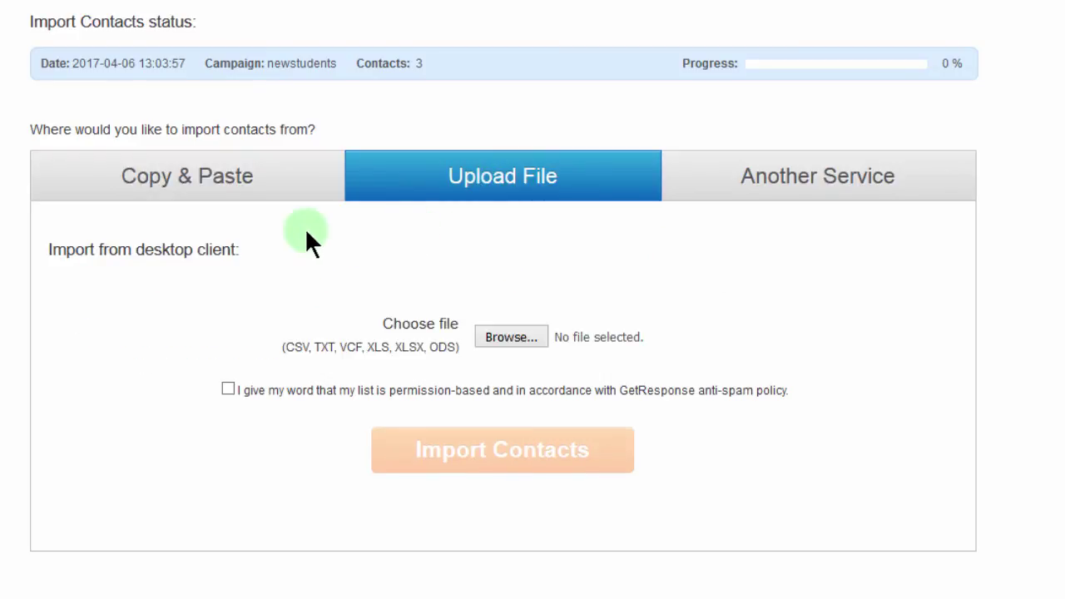
click(775, 188)
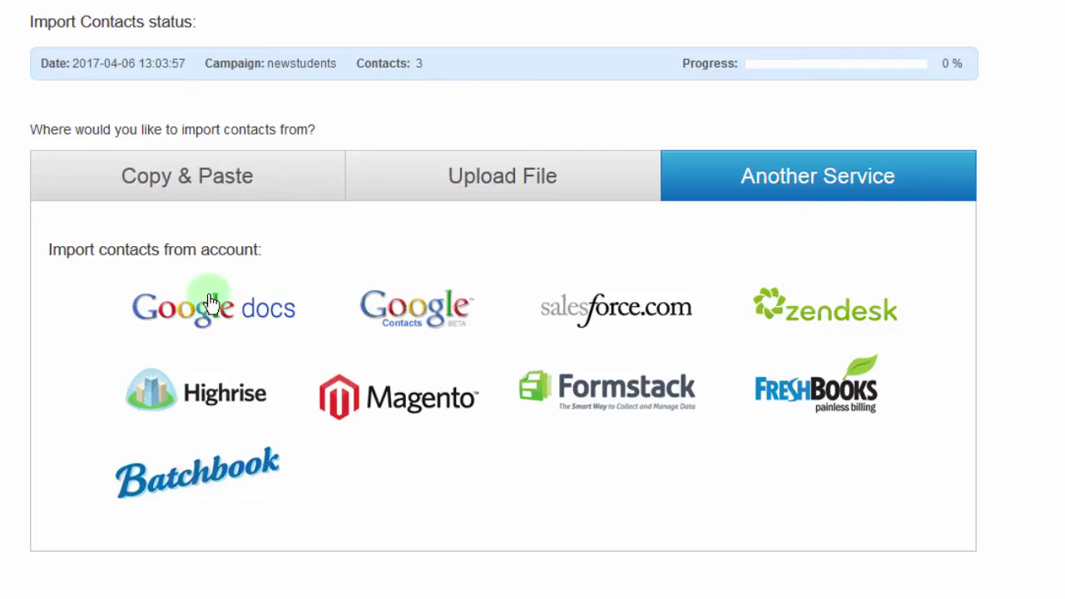
click(502, 181)
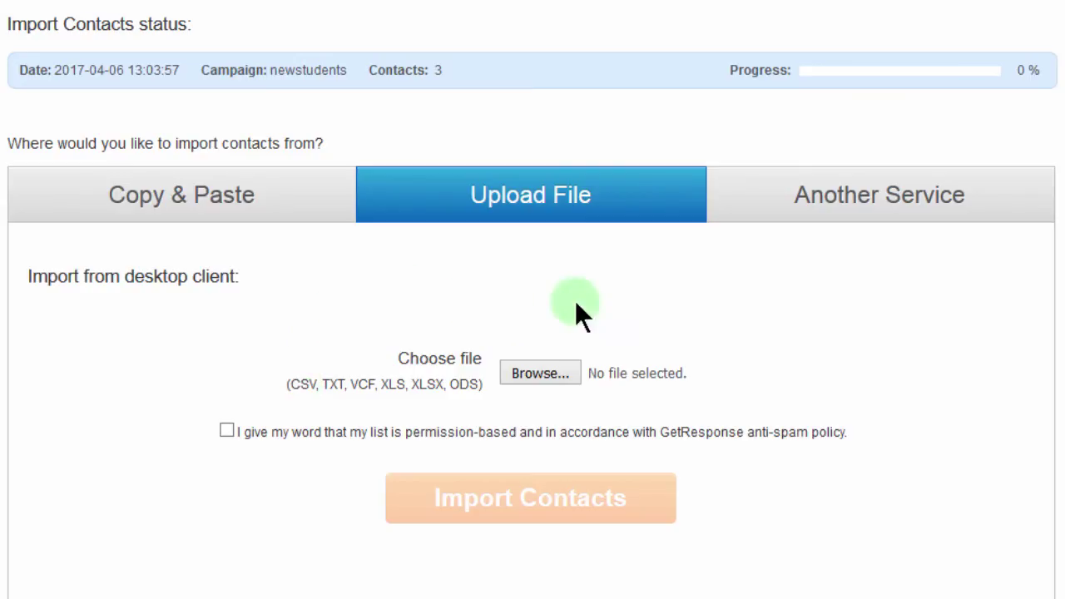
click(219, 202)
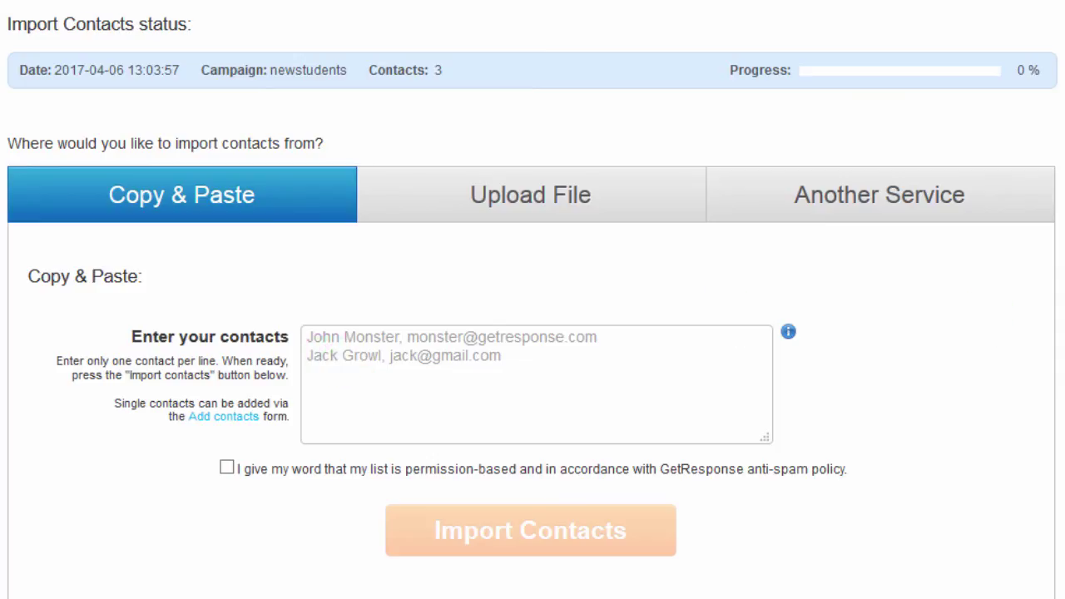
scroll(532, 300, down, 2)
scroll(532, 299, up, 4)
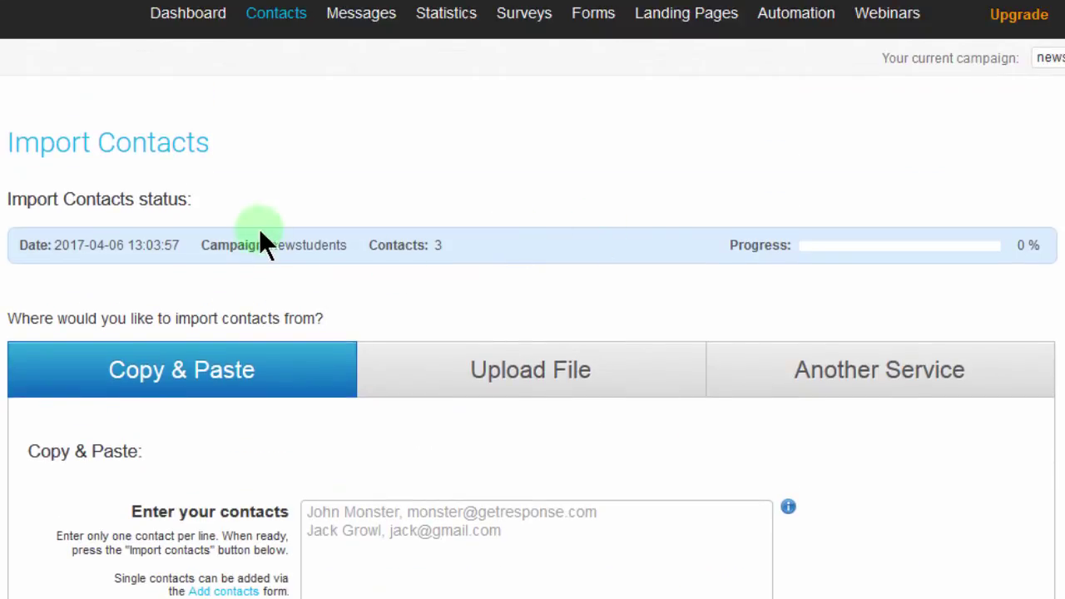
Show the Upload File tab, then list all 6 contacts via Contacts > Search Contacts > View all contacts
click(495, 375)
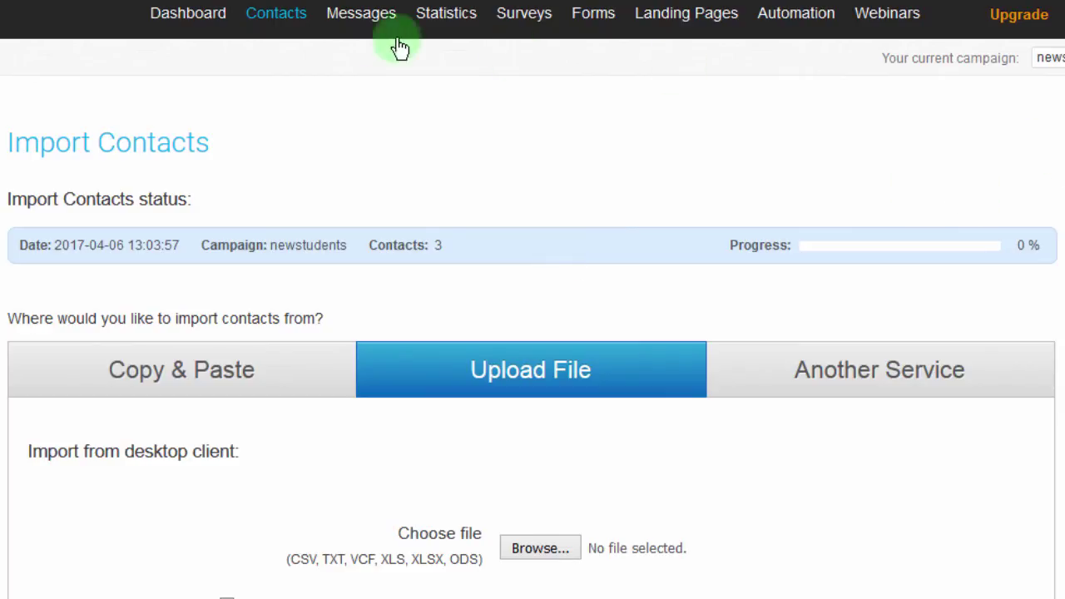
mouse_move(288, 28)
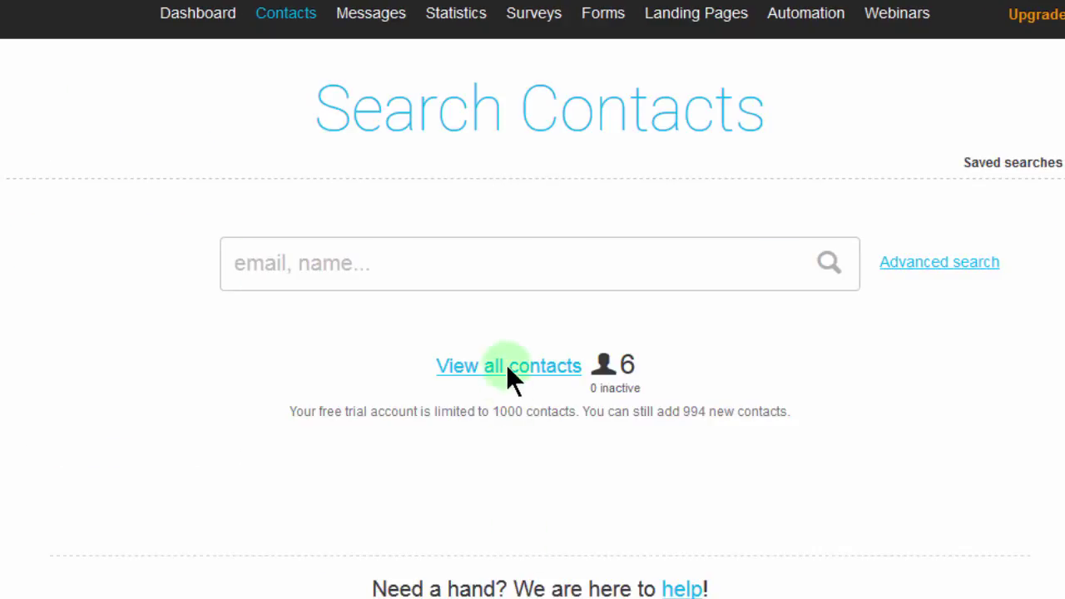
click(505, 367)
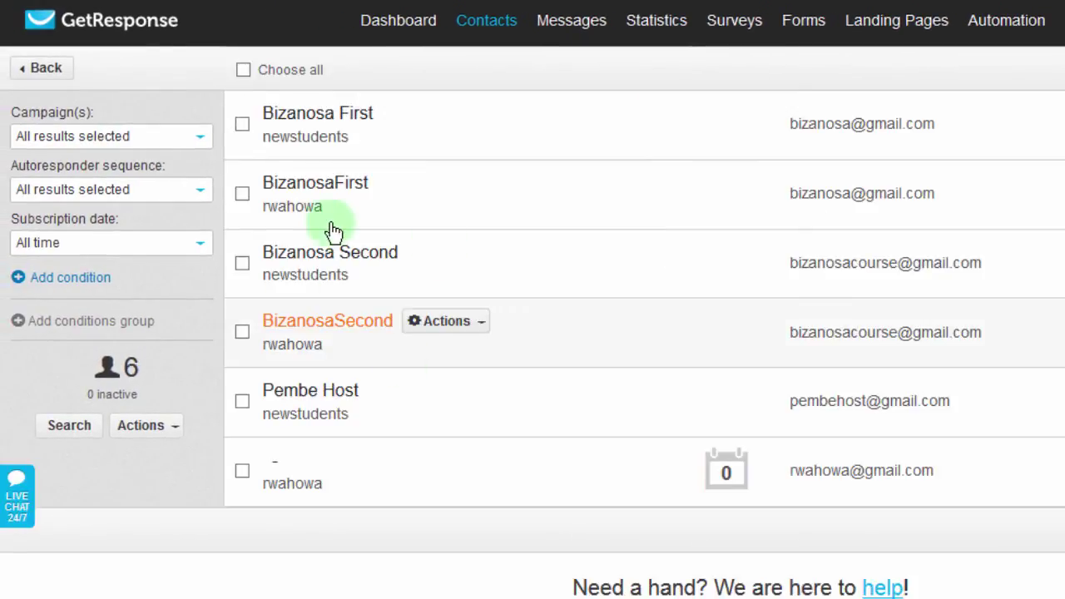
Filter the contacts to the newstudents campaign and tick its three contacts
click(191, 141)
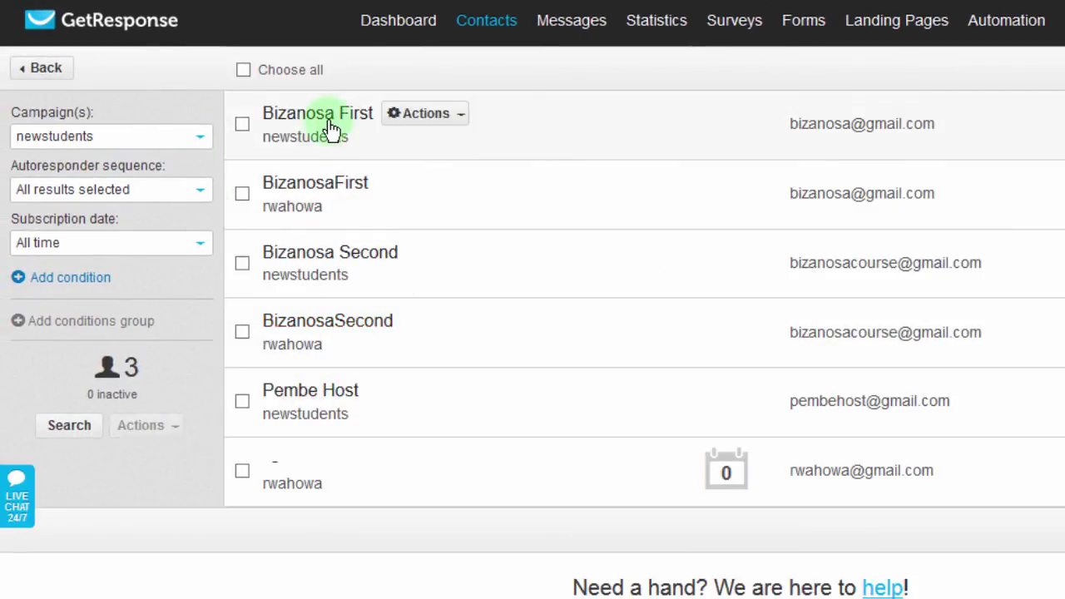
click(242, 124)
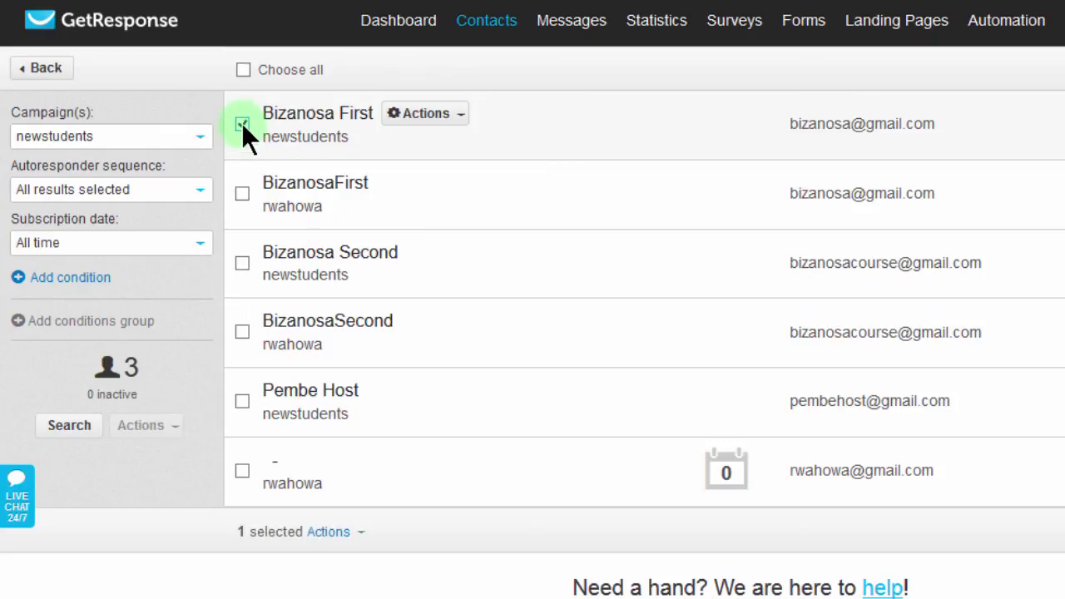
click(242, 263)
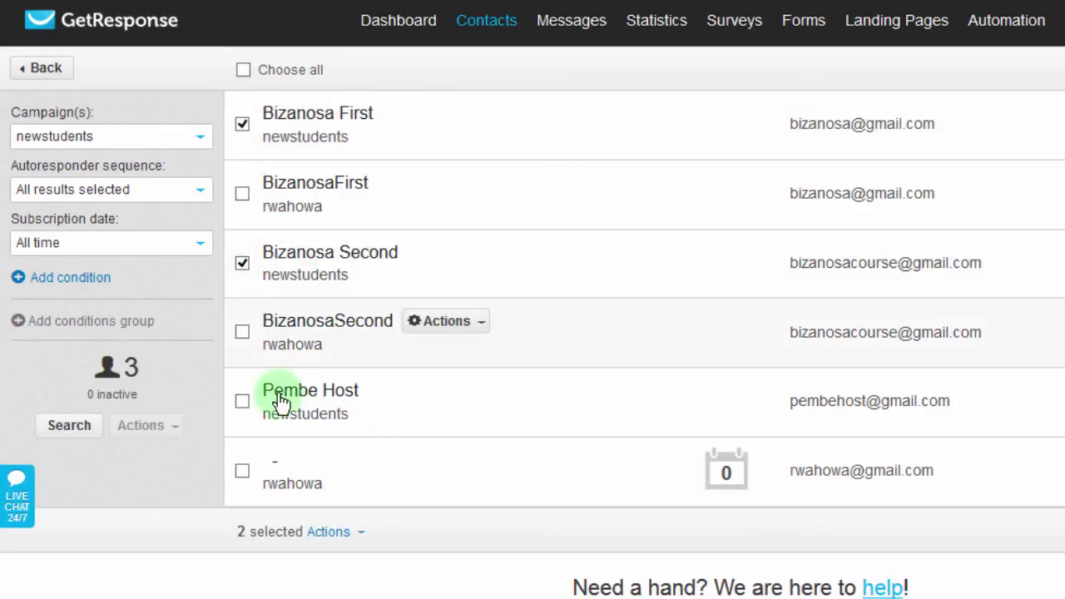
click(240, 399)
scroll(241, 349, down, 1)
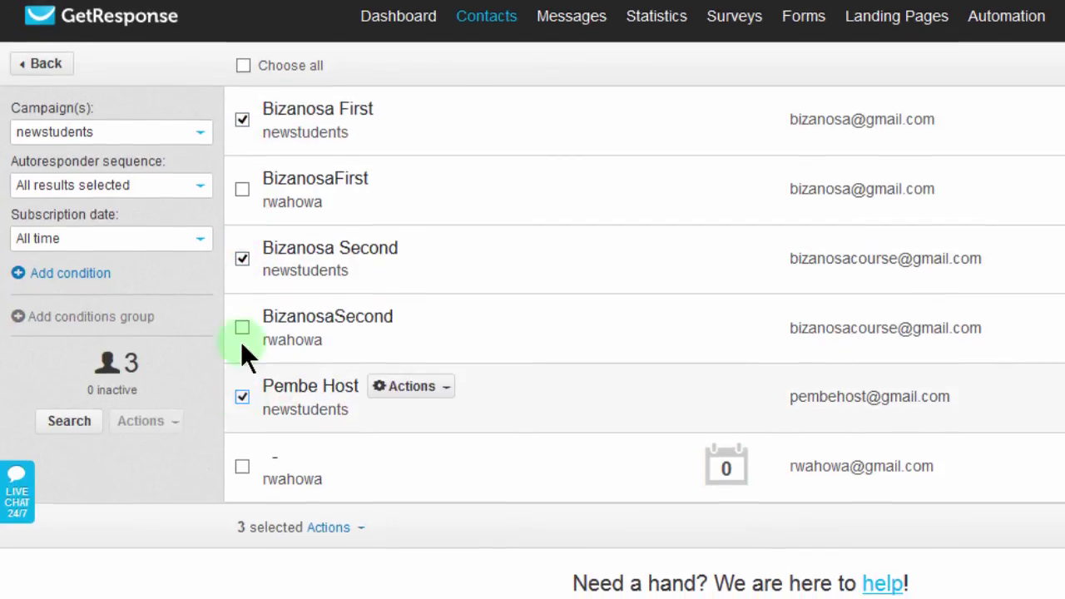
scroll(337, 500, down, 2)
Apply Remove from account to the three selected contacts and confirm with OK
click(328, 511)
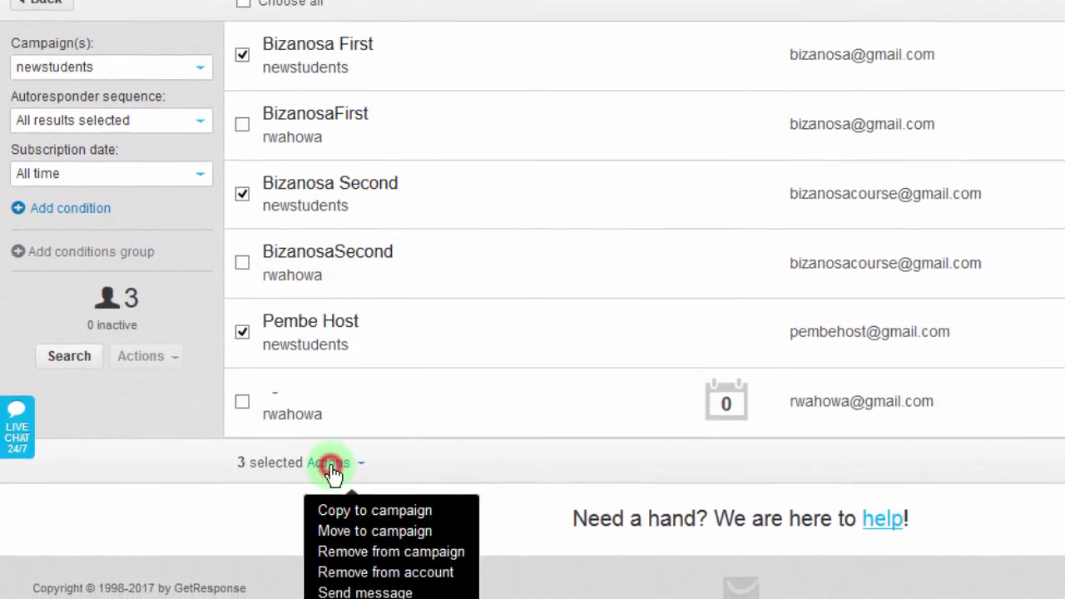
scroll(341, 470, down, 1)
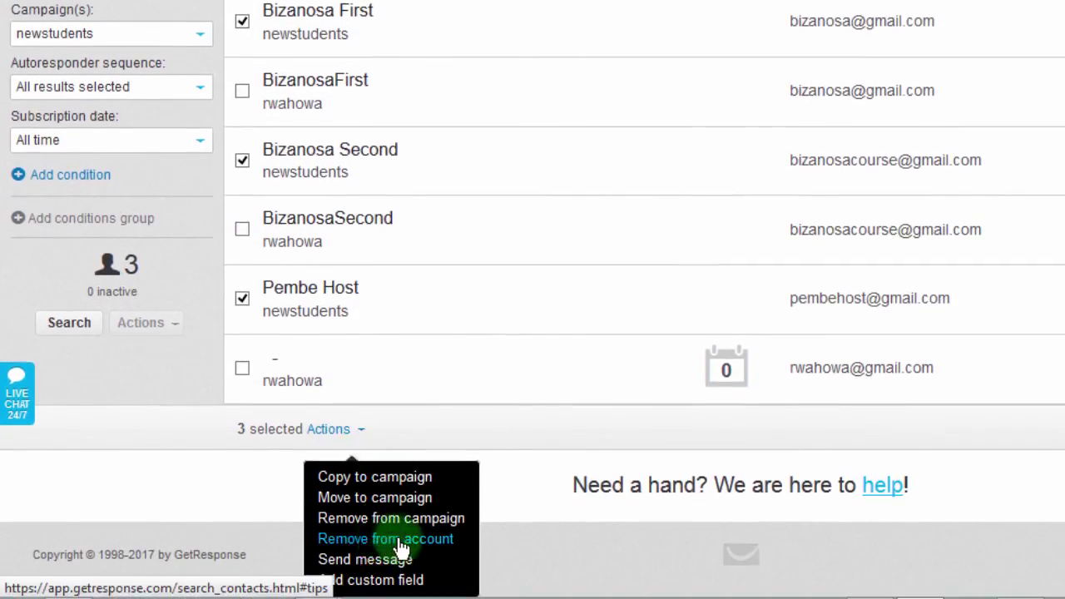
click(398, 539)
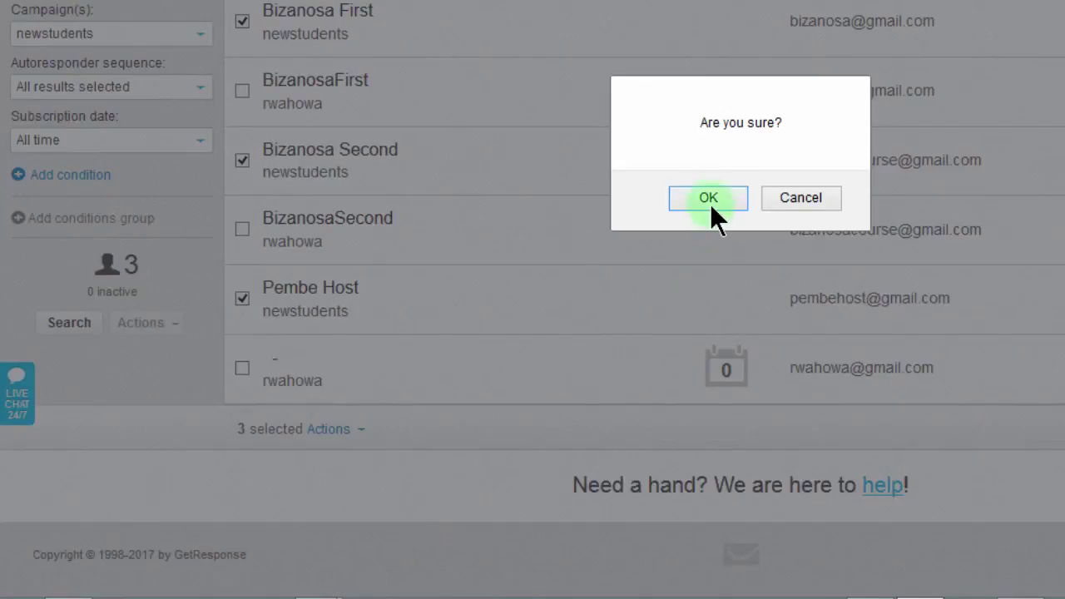
click(706, 198)
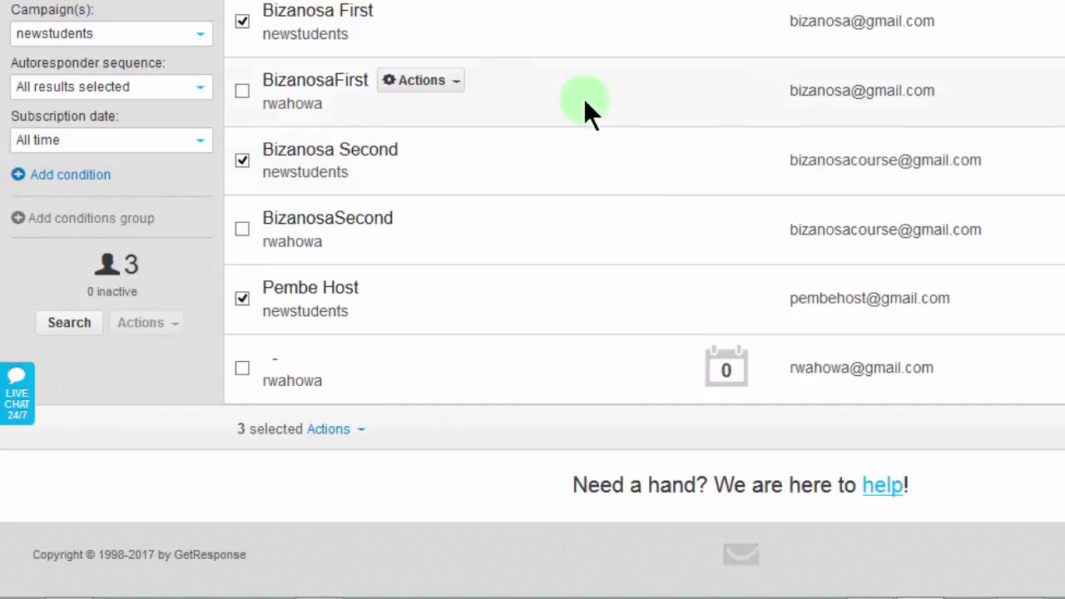